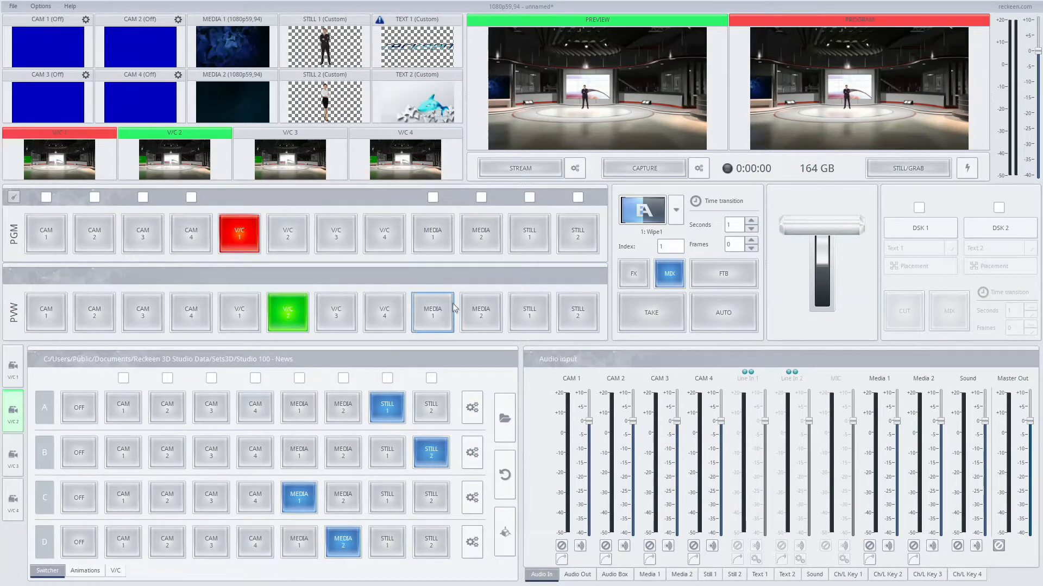
Step: Put Media 1 on preview and enable its automatic playback checkbox in the program row
click(435, 299)
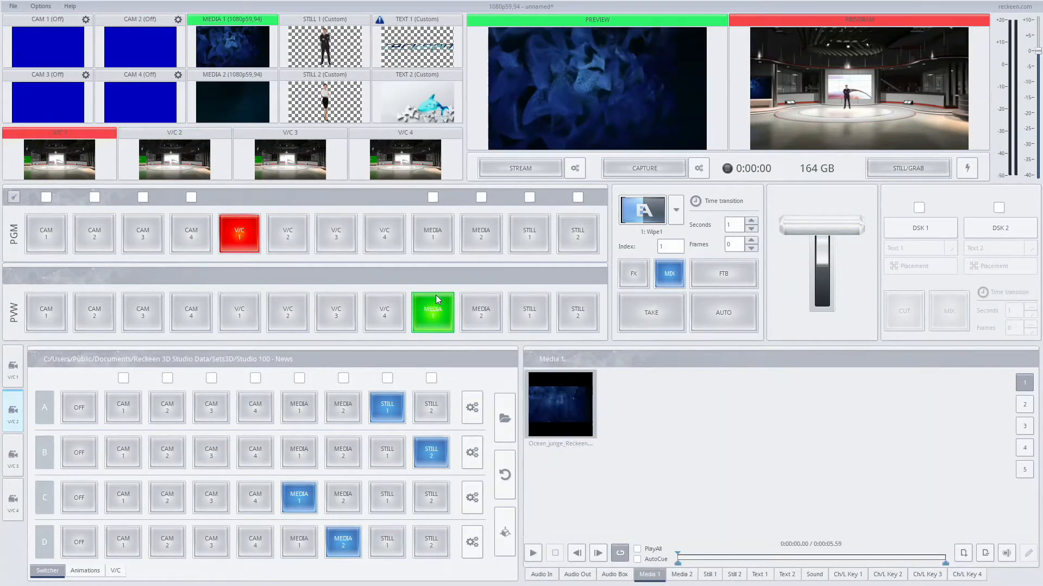
click(682, 574)
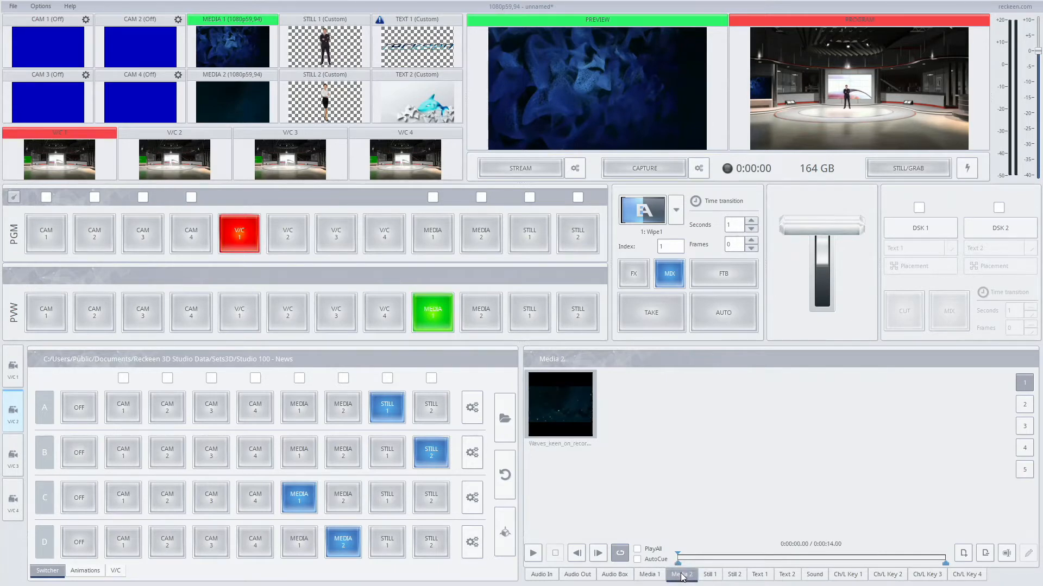
click(492, 328)
click(438, 324)
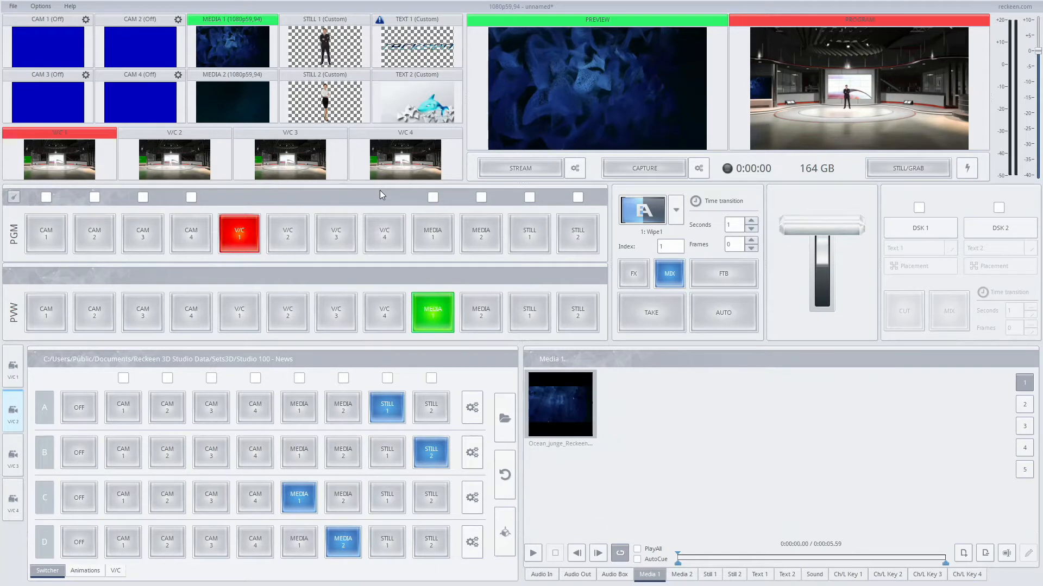
click(433, 198)
Step: Run Auto transitions back and forth between V/C 1 and Media 1 twice, ending with V/C 1 on program
click(724, 315)
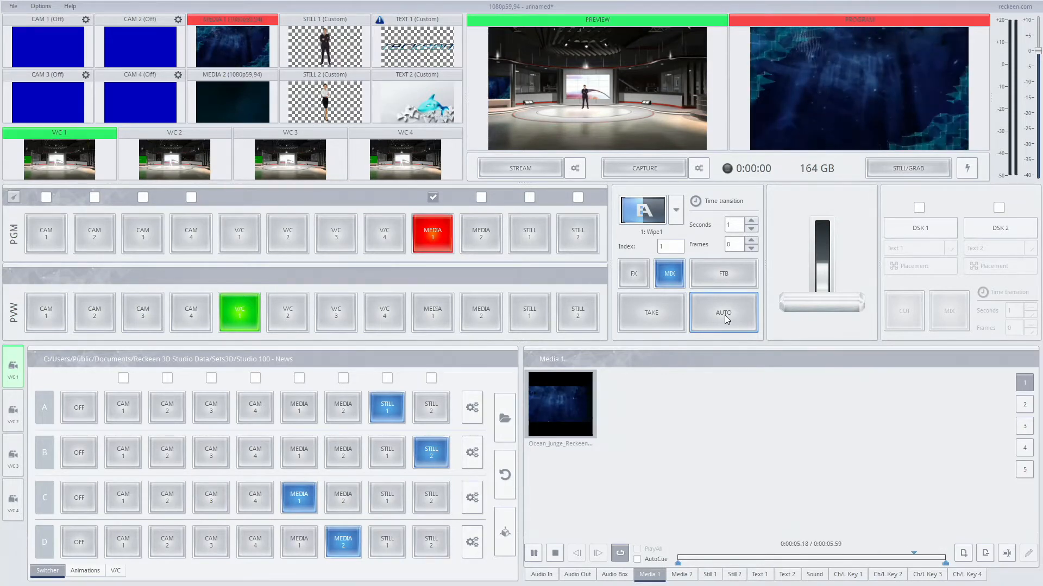
click(725, 315)
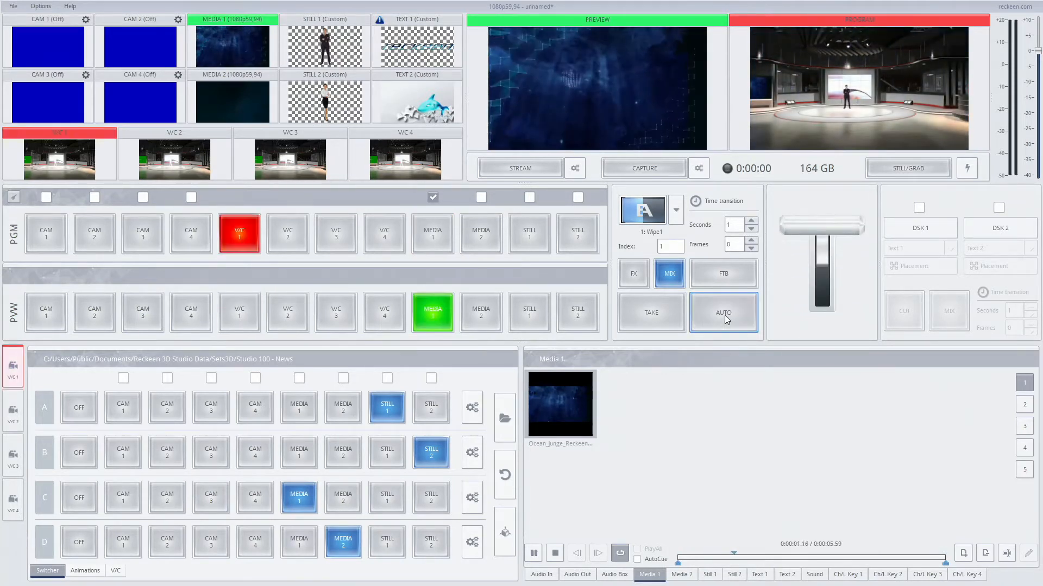
click(724, 315)
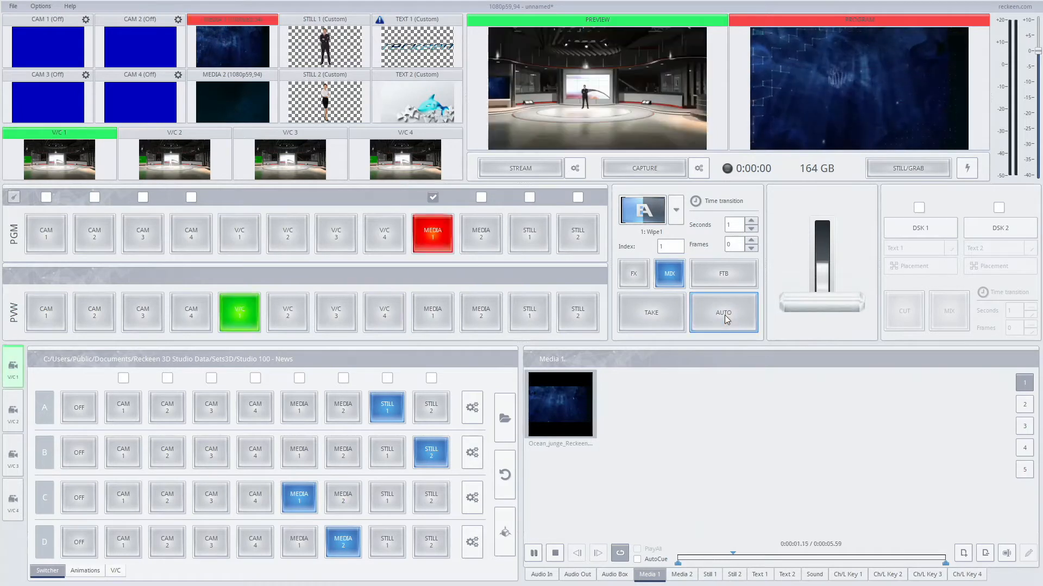
click(725, 315)
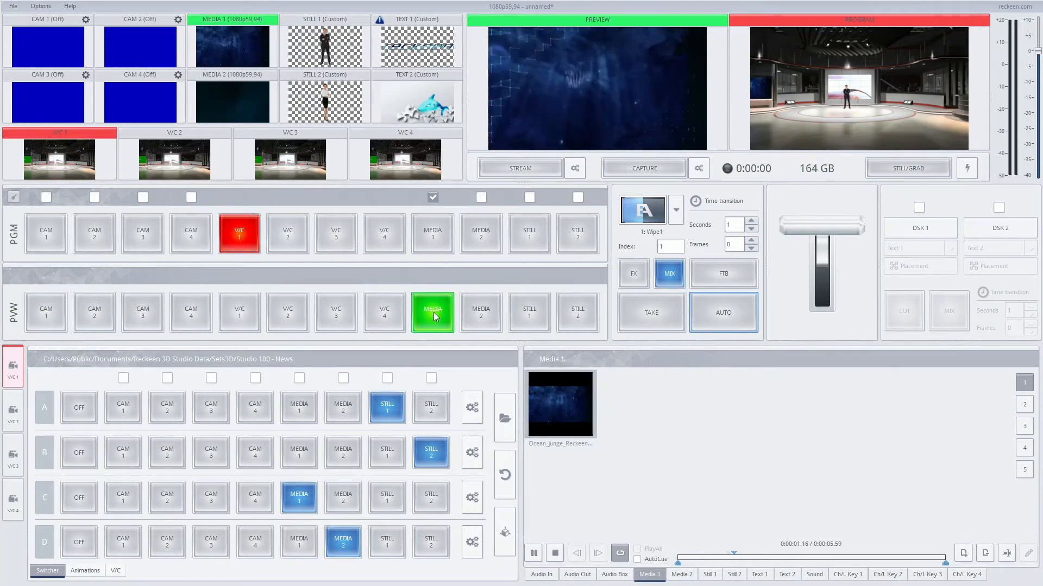
Step: Preview Still 1 with its automatic playback enabled and transition it onto program and back to V/C 1
click(535, 312)
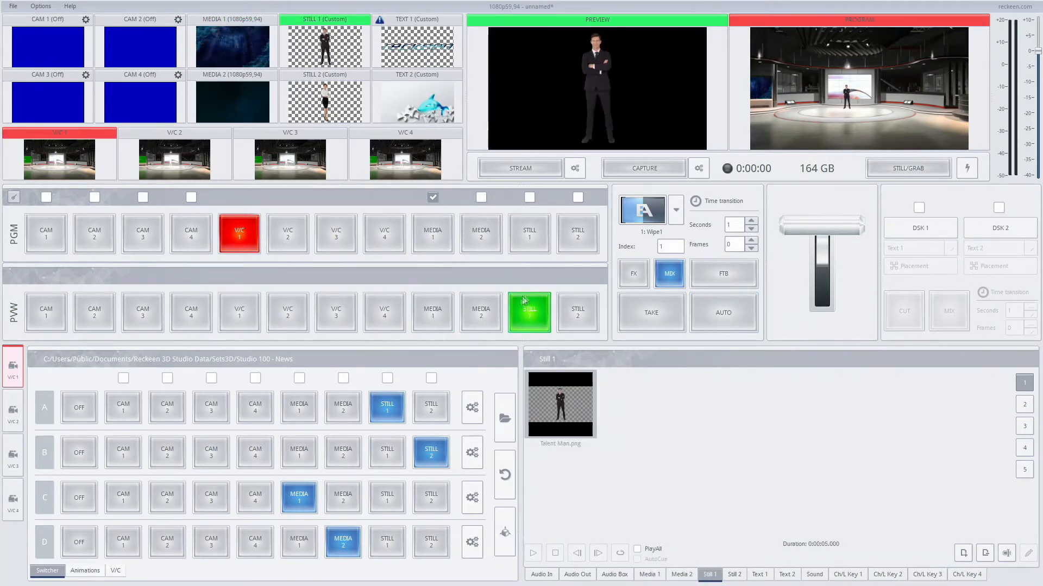
click(529, 198)
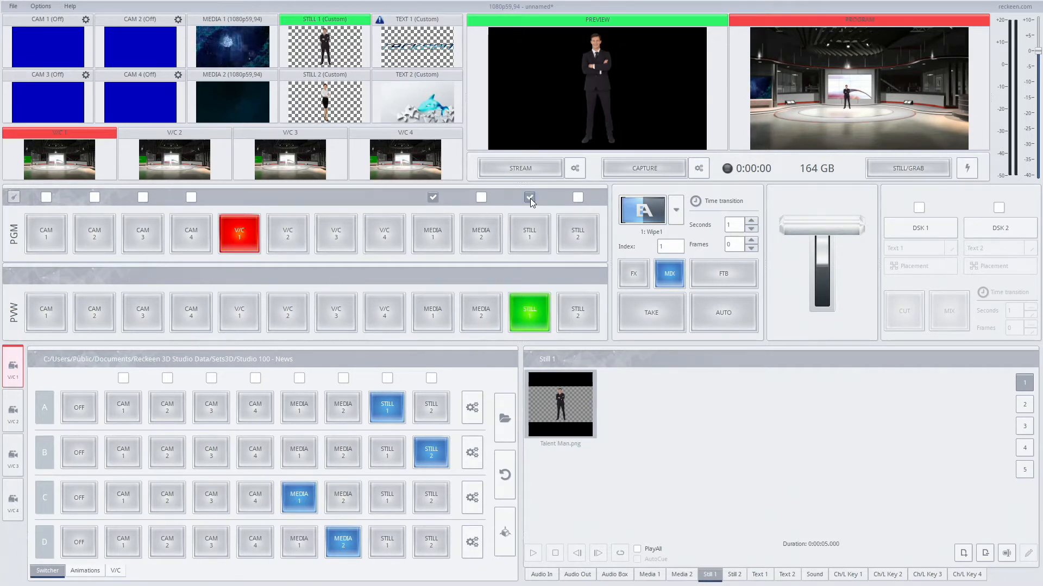
click(718, 305)
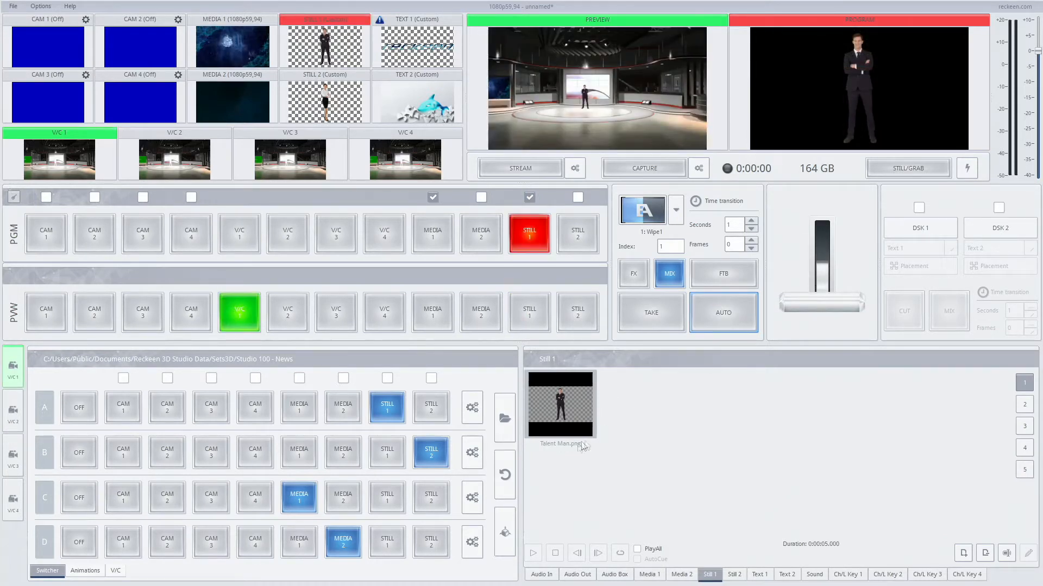
click(703, 315)
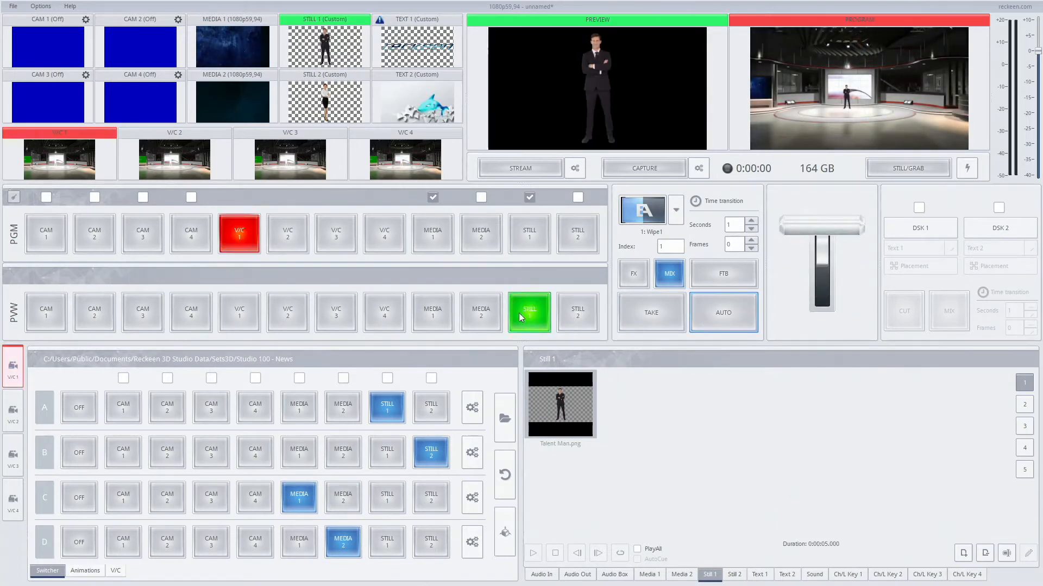
Step: Add Blue.jpg, Brown.jpg, colorbar1.png, colorbar2.png and Gold.jpg from the Colors folder to the Still 1 playlist
double_click(637, 406)
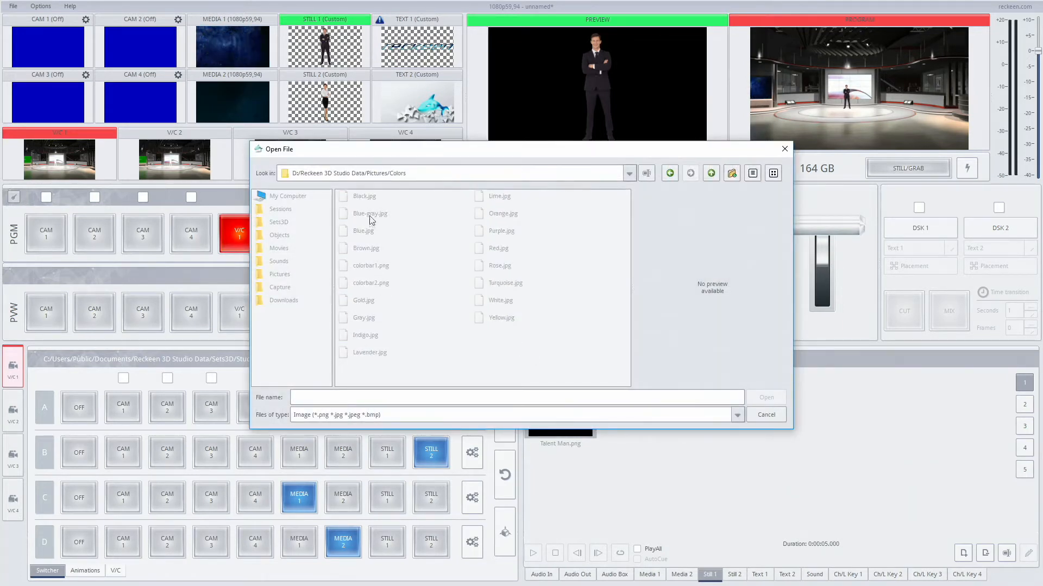
click(369, 232)
shift+click(367, 265)
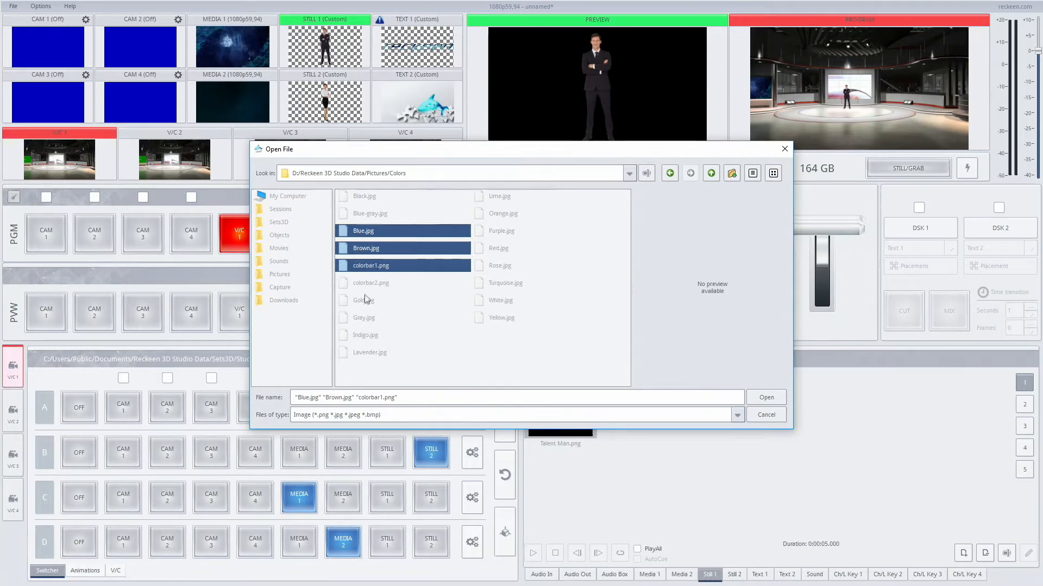
shift+click(367, 299)
click(761, 398)
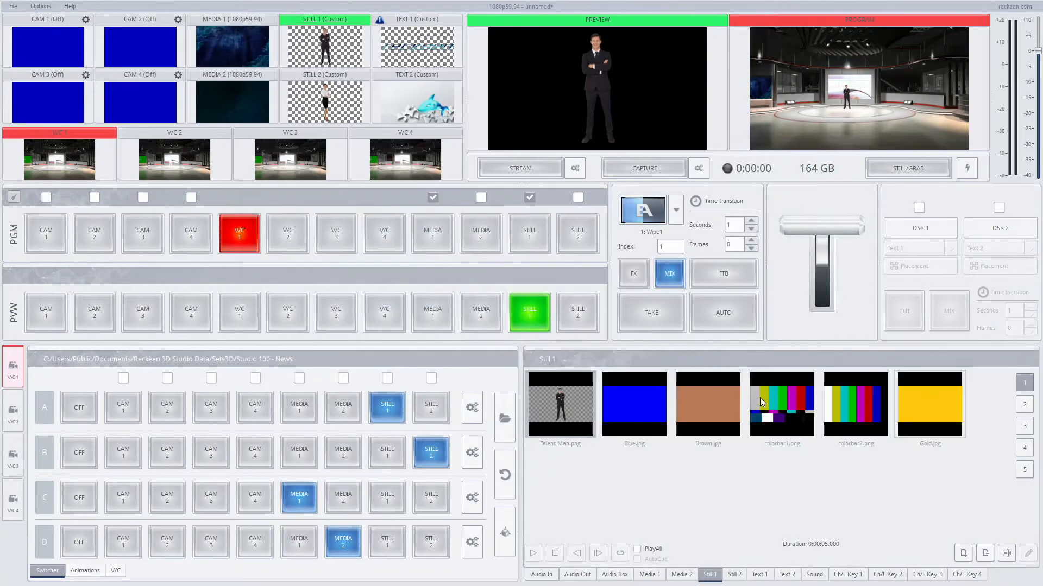
Step: Set the playback time of Blue.jpg, Talent Man.png and Brown.jpg to 1 second each
right_click(625, 404)
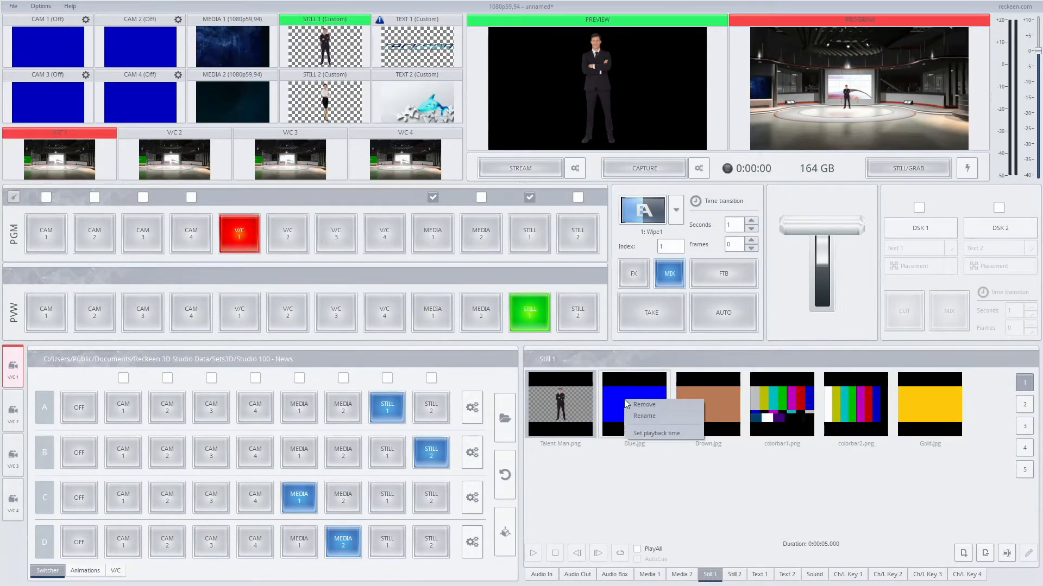
click(652, 433)
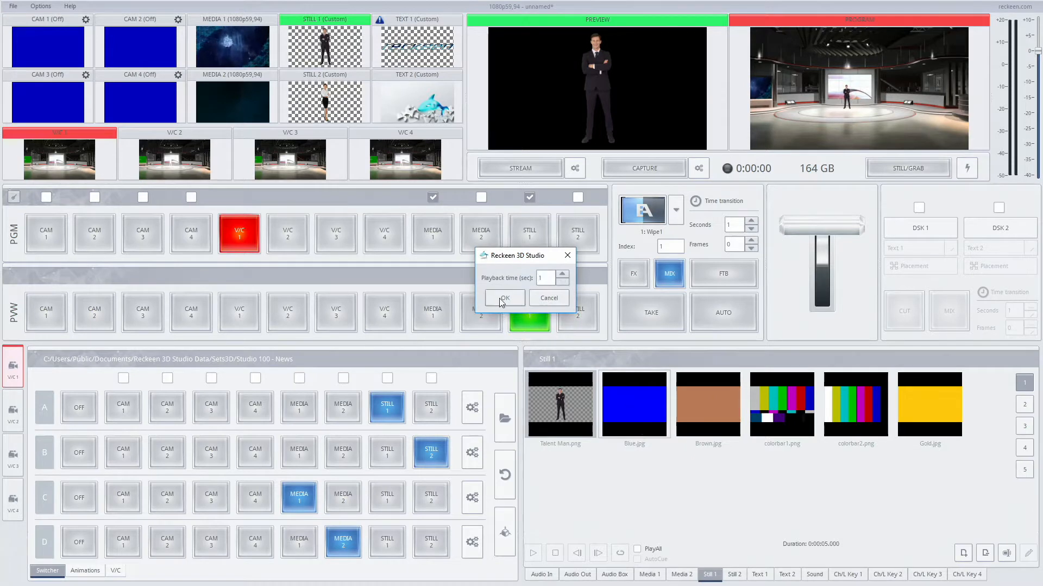
click(502, 300)
right_click(581, 397)
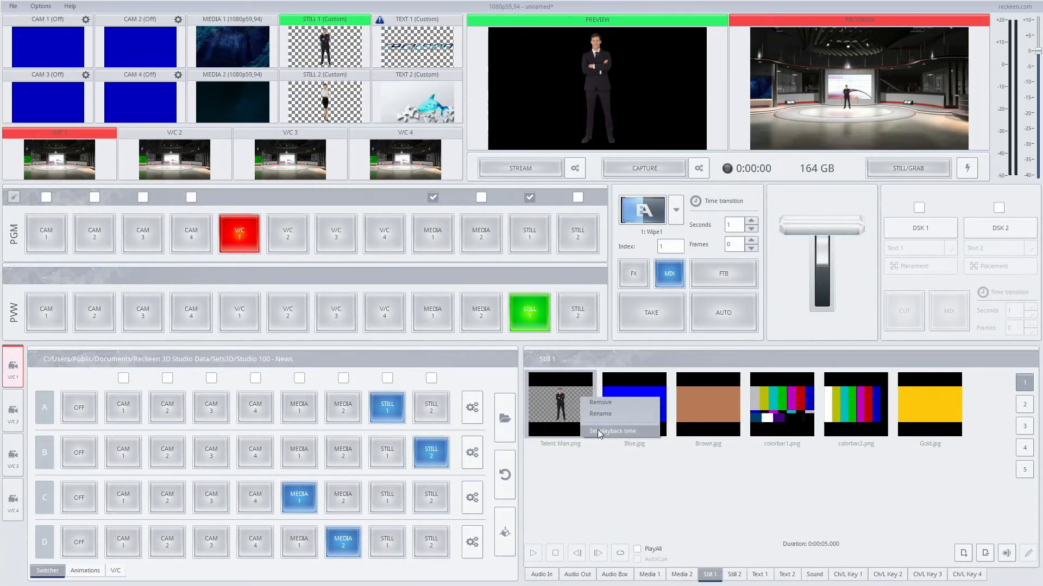
click(598, 431)
click(505, 300)
right_click(723, 398)
click(744, 433)
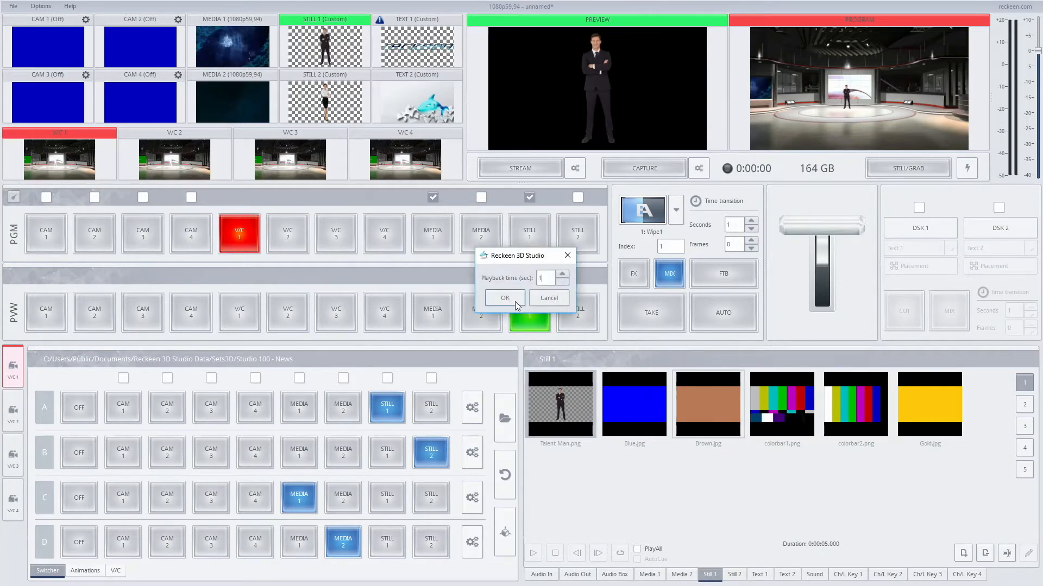
click(505, 298)
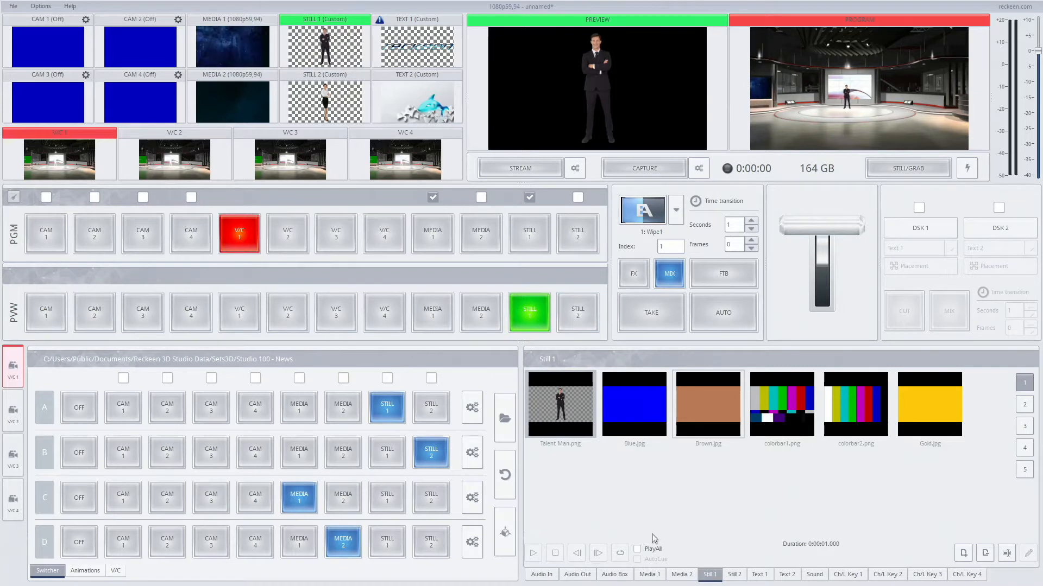
Step: Enable PlayAll for the Still 1 playlist and run Auto transitions between V/C 1 and Still 1 twice, ending with V/C 1 on program
click(657, 549)
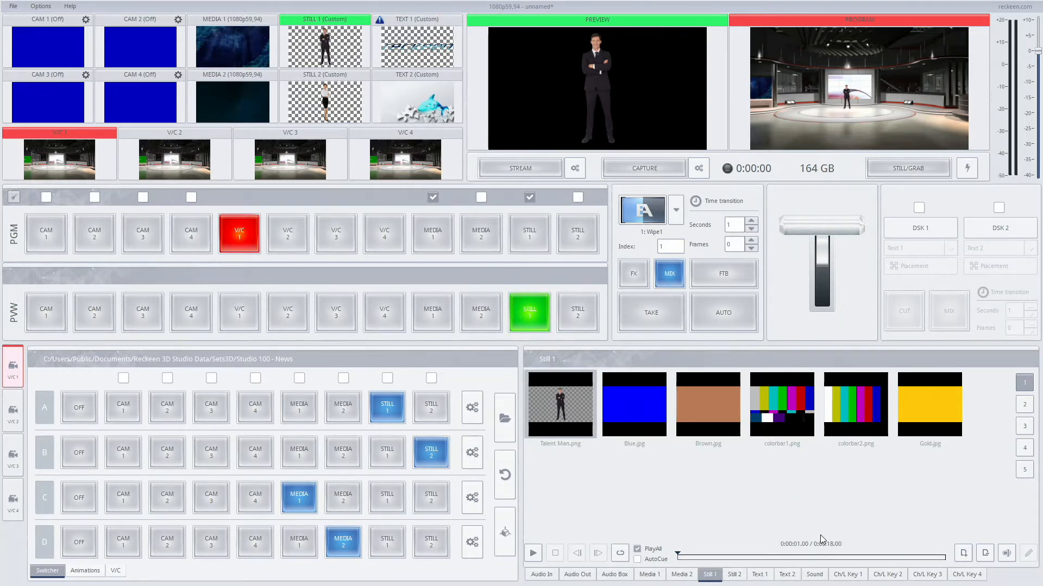
click(721, 316)
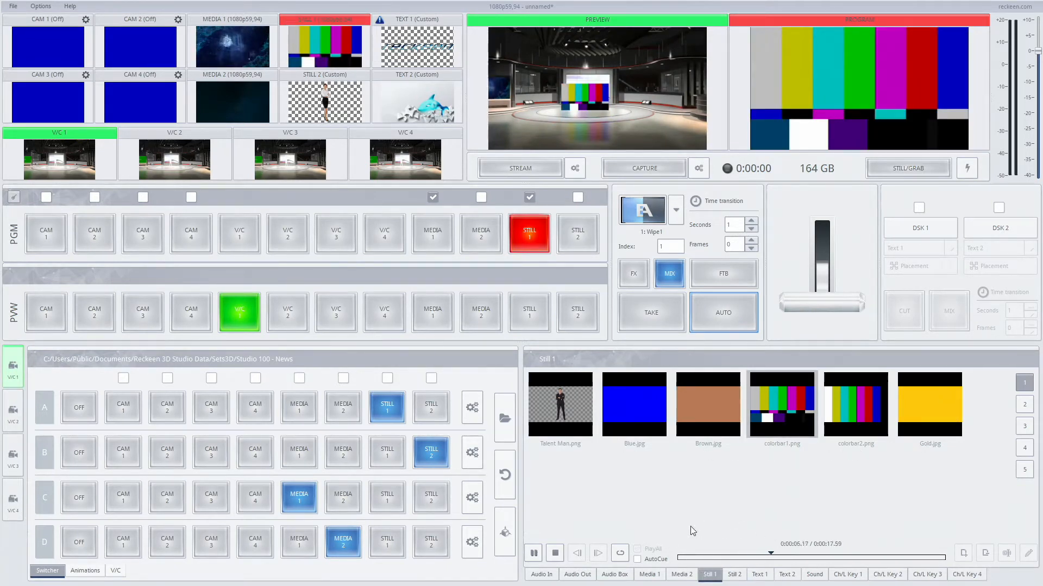
click(726, 316)
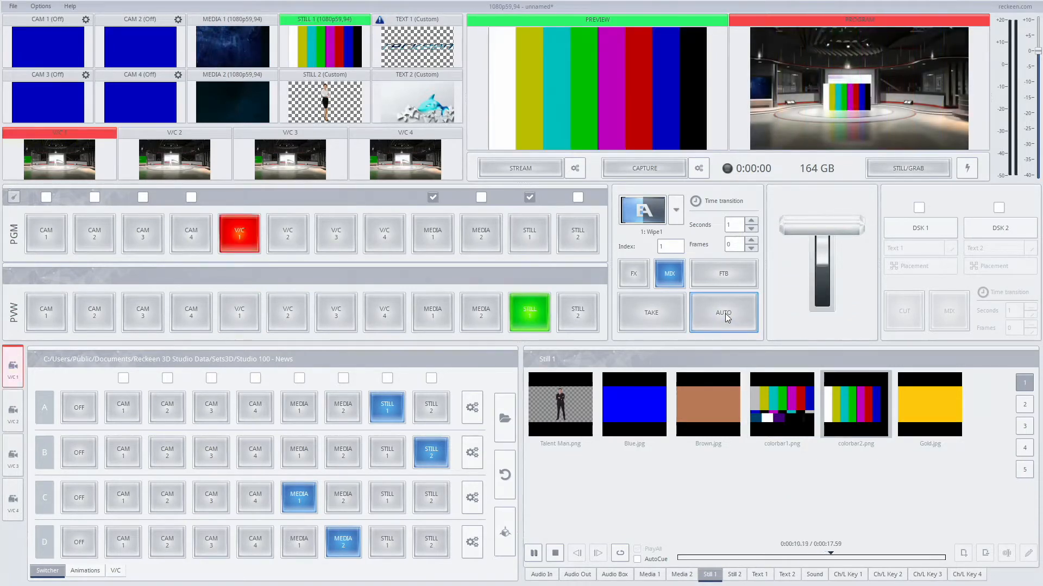
click(726, 316)
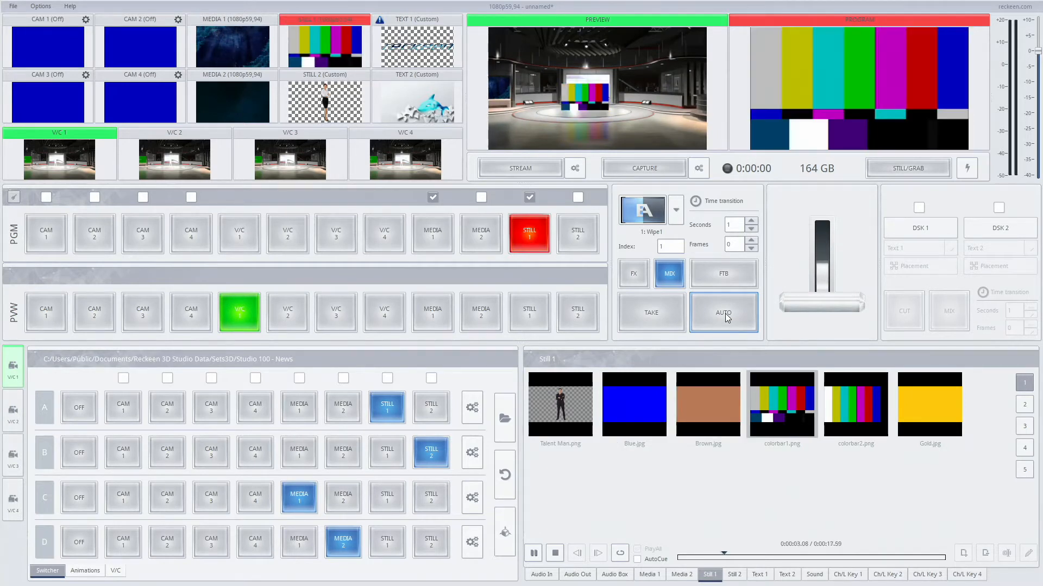
click(726, 315)
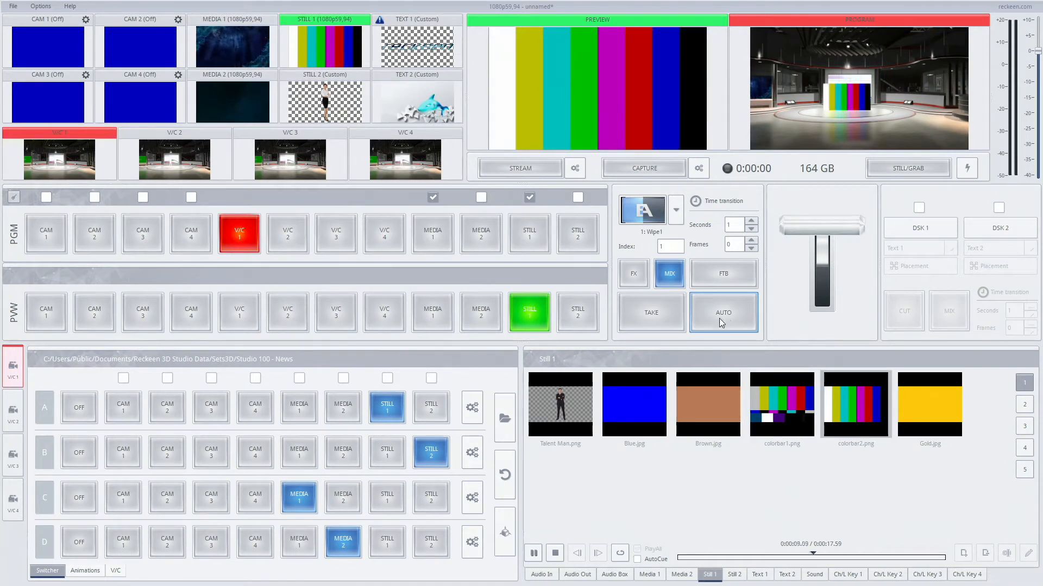
Step: Disable automatic playback for Media 1 and Still 1 in the program row and select colorbar2.png in the Still 1 playlist
click(433, 197)
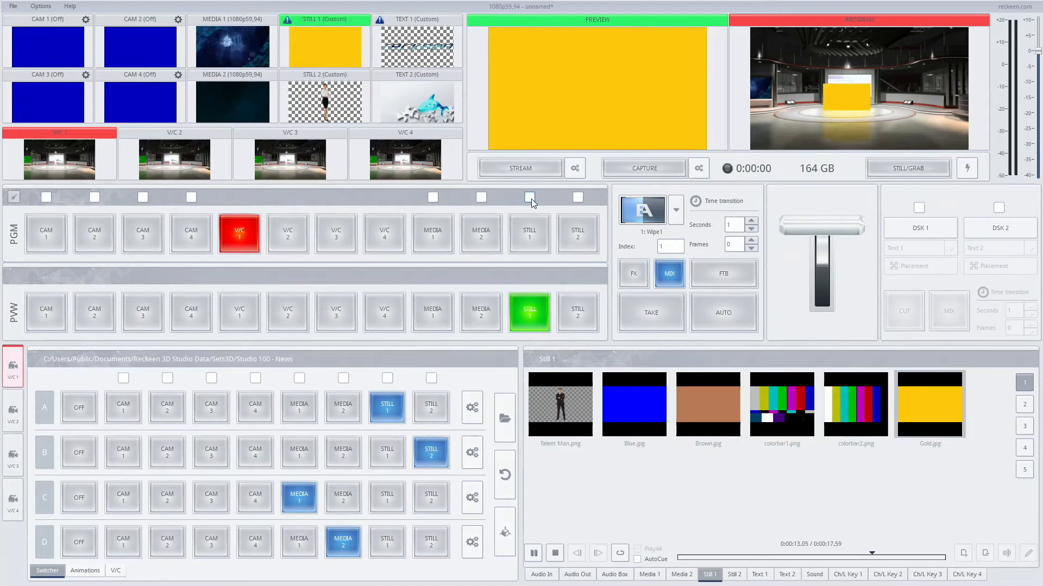
click(846, 409)
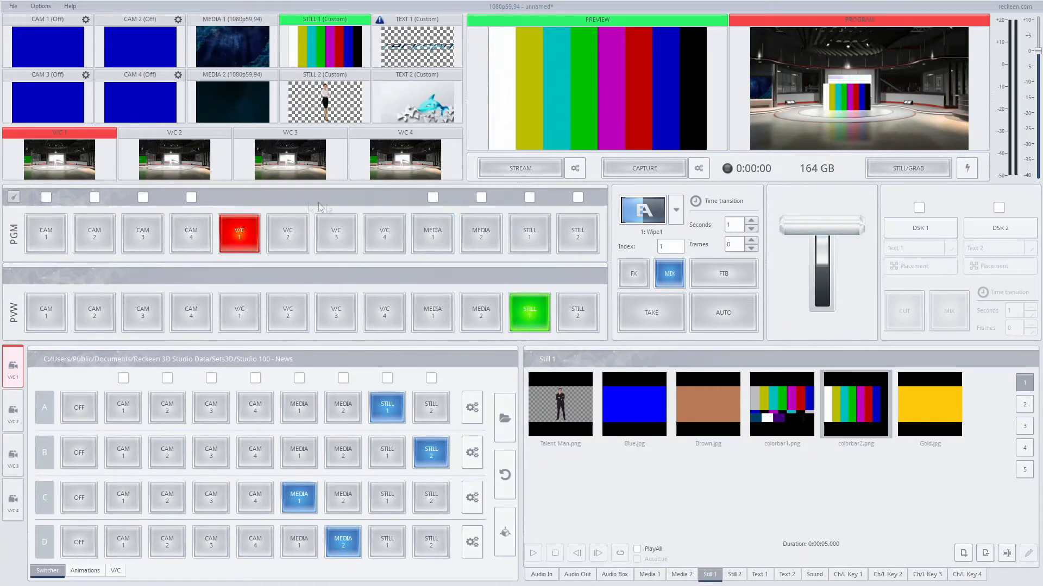
Step: Preview V/C 1 with source A set to Media 1 and sources B, C and D off, and enable automatic playback for Media 1
click(239, 306)
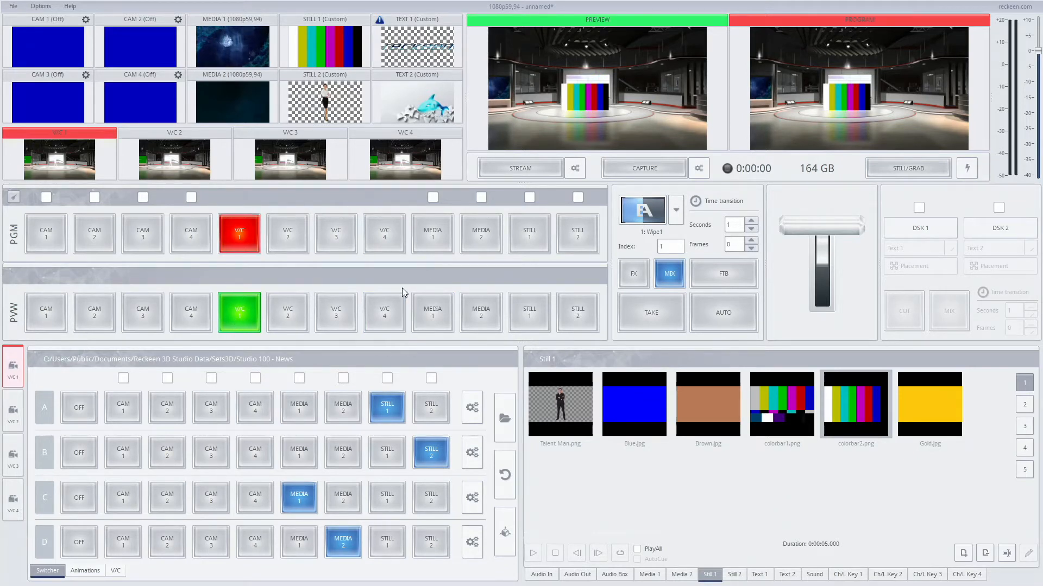
click(80, 453)
click(78, 499)
click(80, 547)
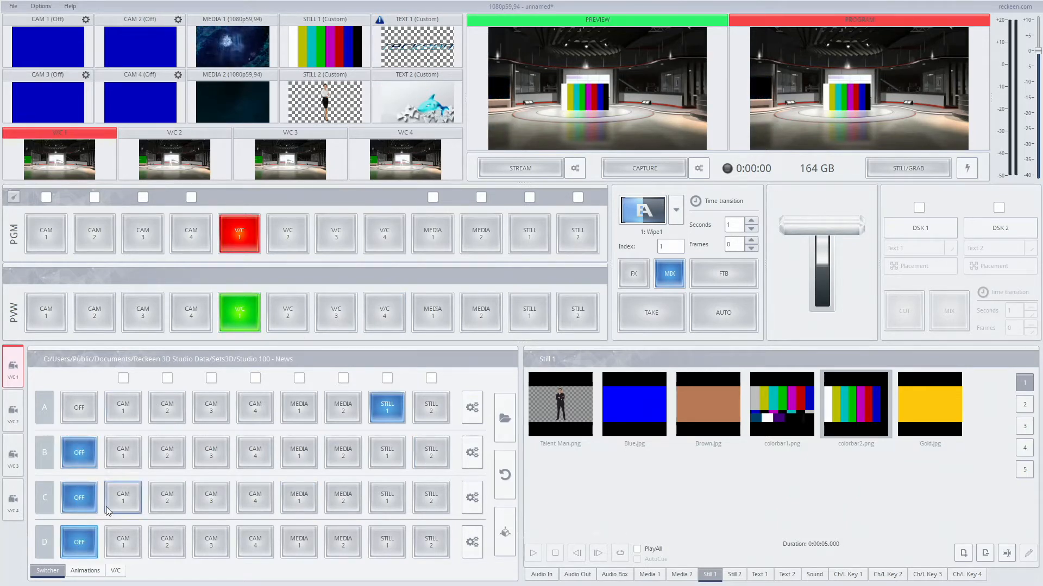
click(298, 407)
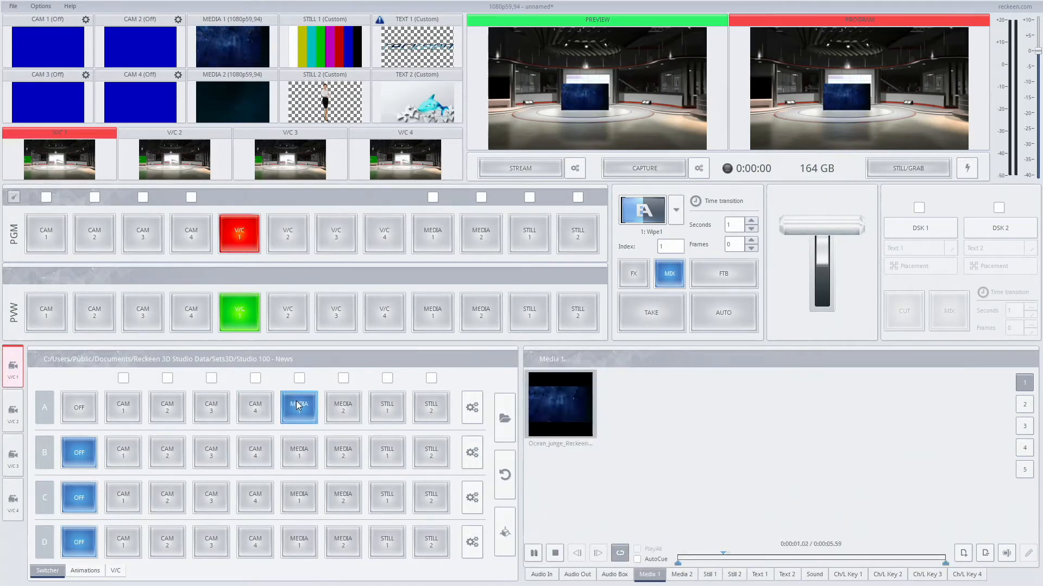
click(299, 378)
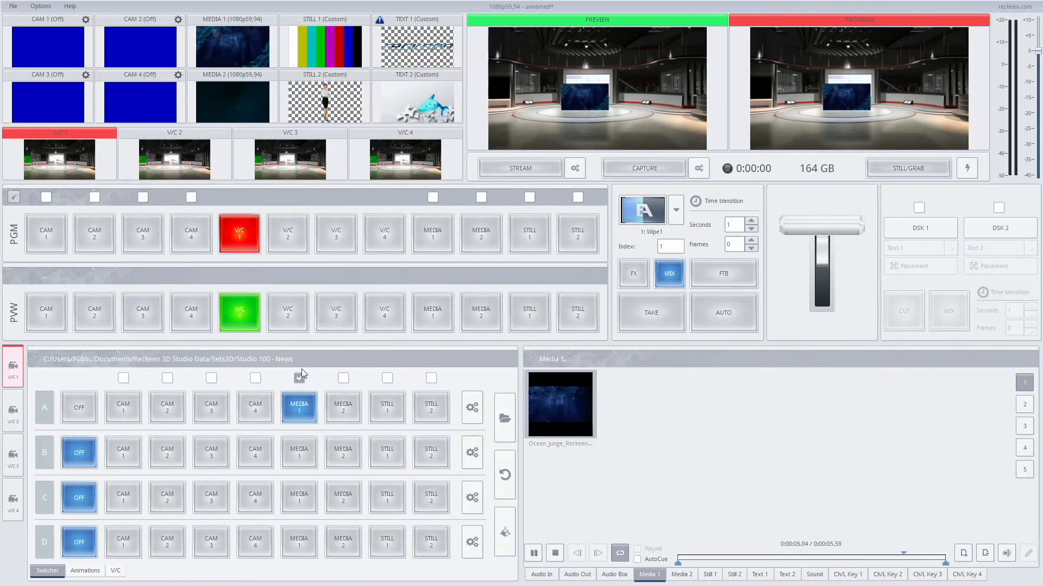
Step: Put Media 2 on program and V/C 1 on preview, and display the Media 1 playlist
click(474, 233)
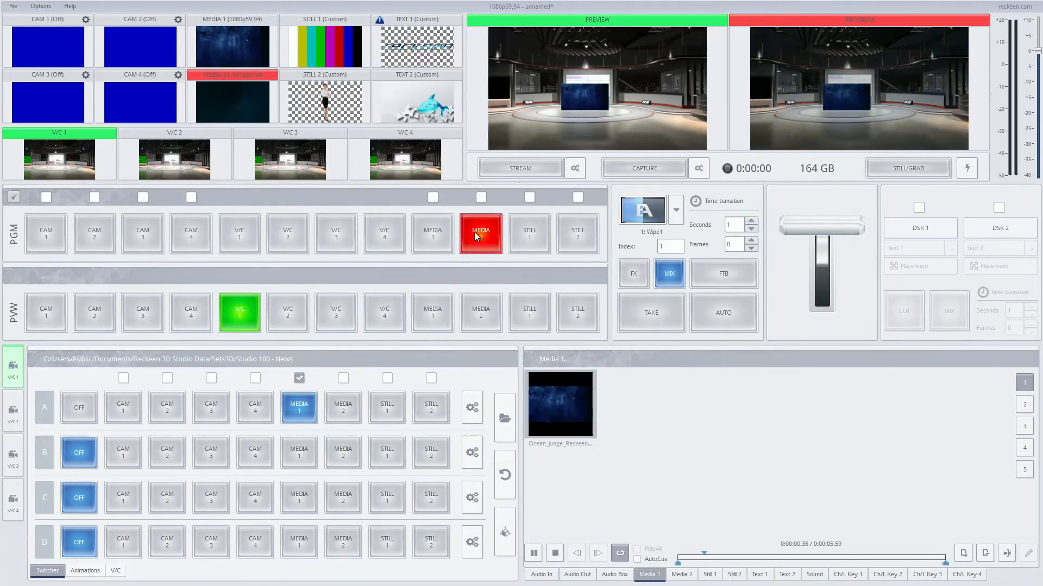
click(487, 310)
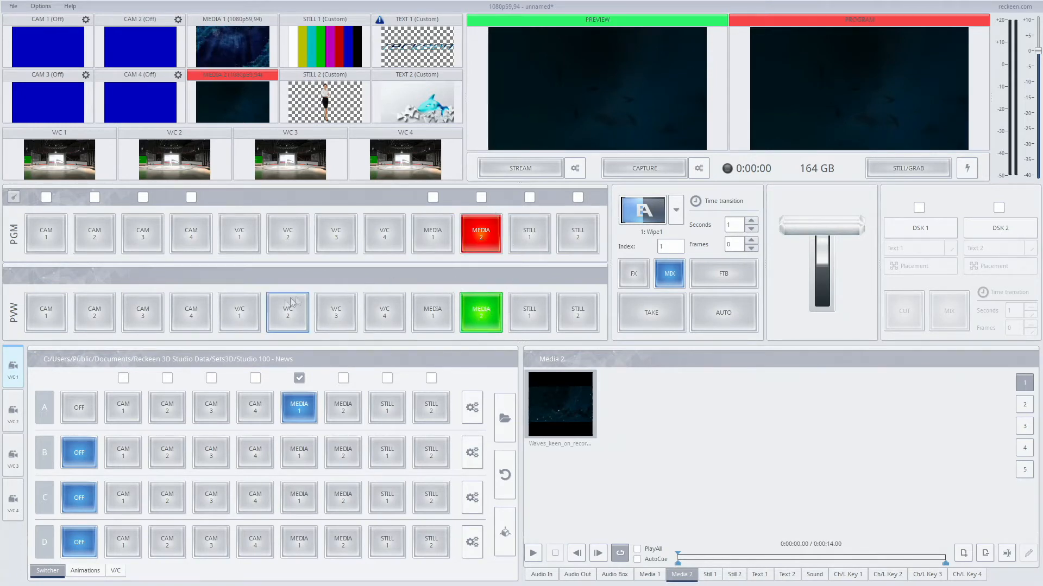
click(239, 315)
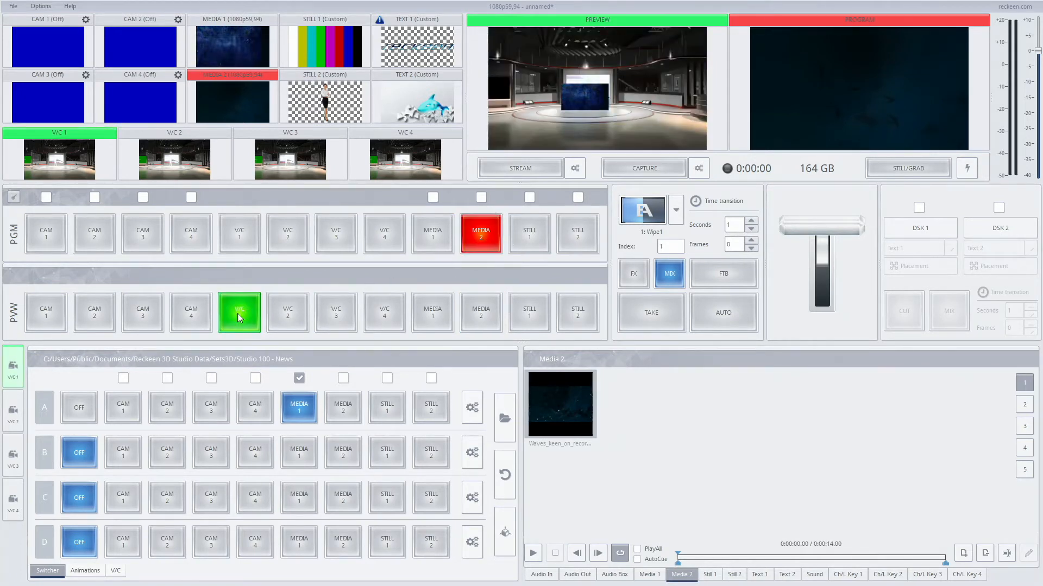
click(648, 576)
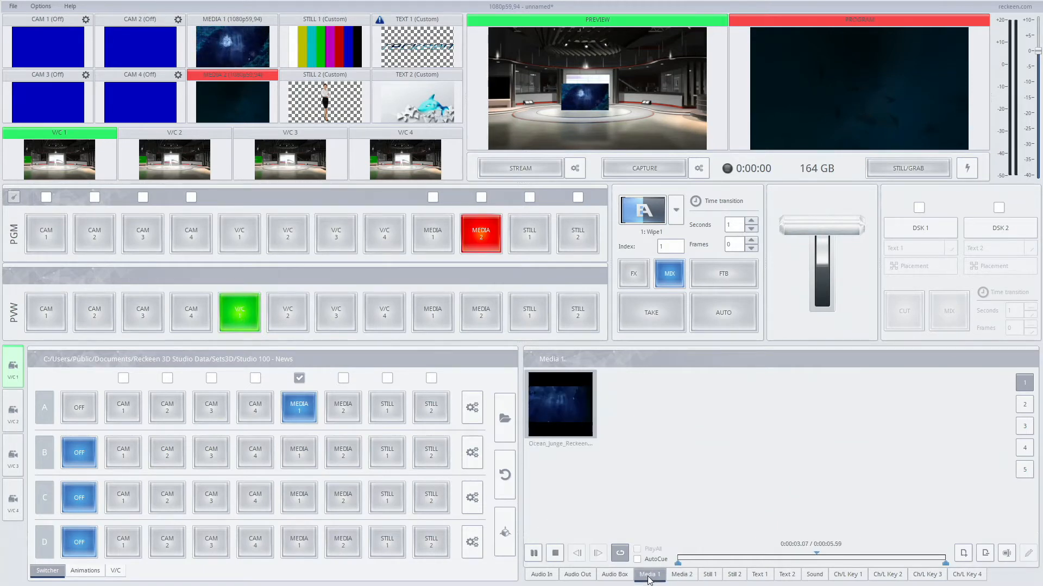
Step: Stop Media 1 playback and bring V/C 1 from preview to program with an Auto transition
click(555, 553)
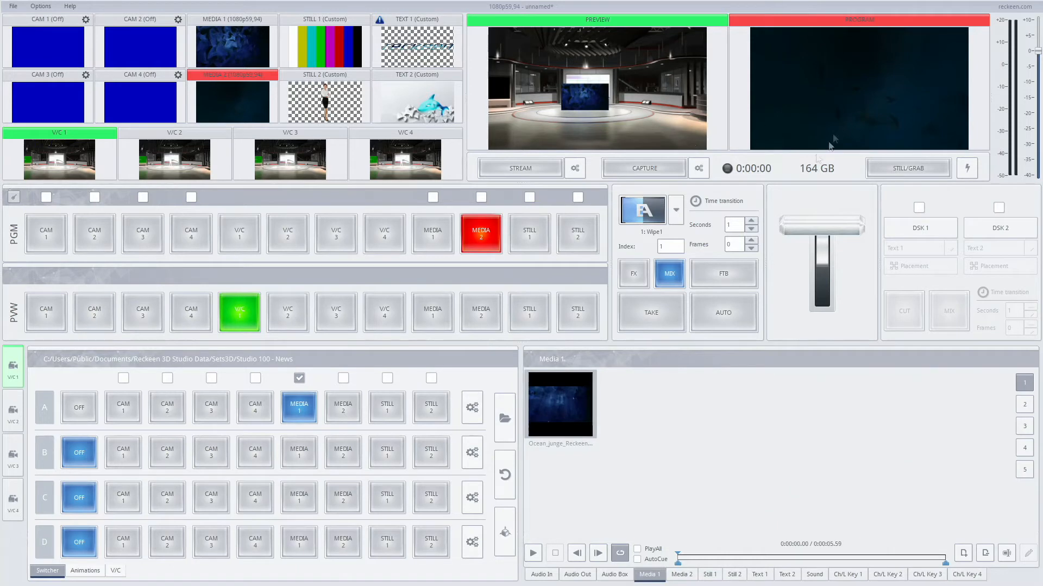
click(723, 313)
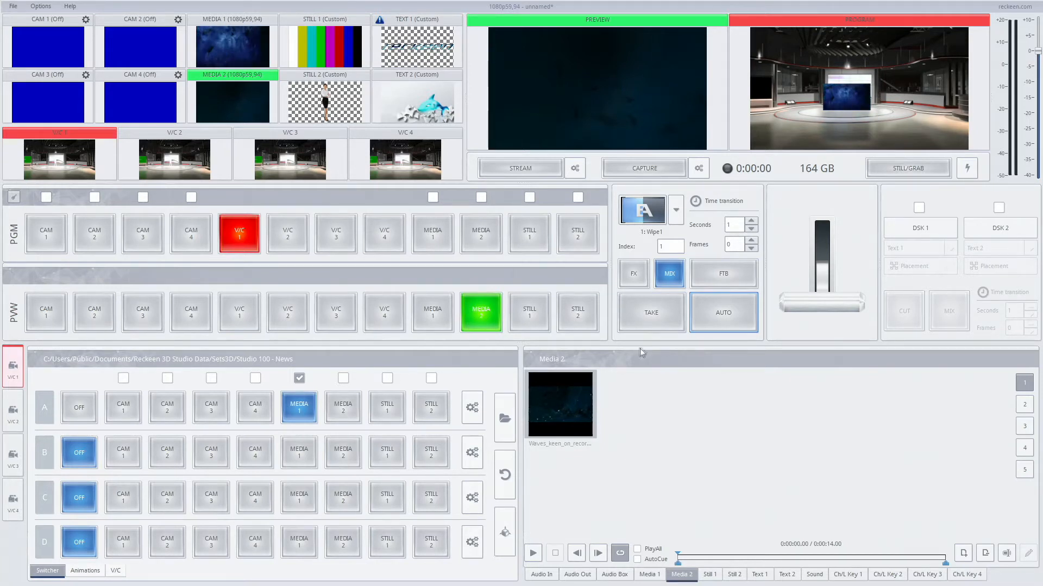
Step: Put V/C 2 on preview, display the Media 1 playlist, and run Auto transitions between V/C 1 and V/C 2 twice, ending with V/C 1 on program
click(286, 311)
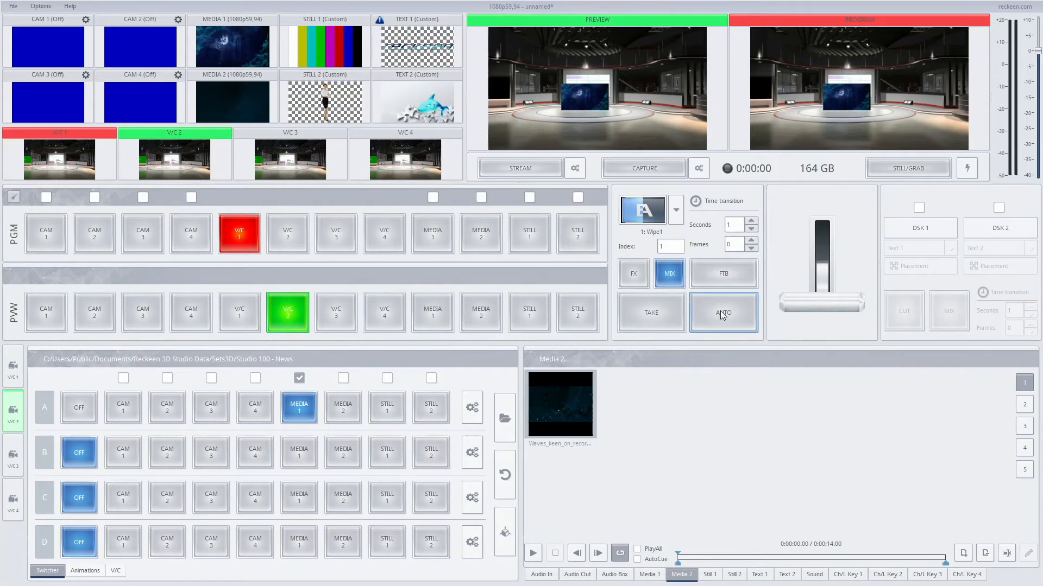
click(651, 575)
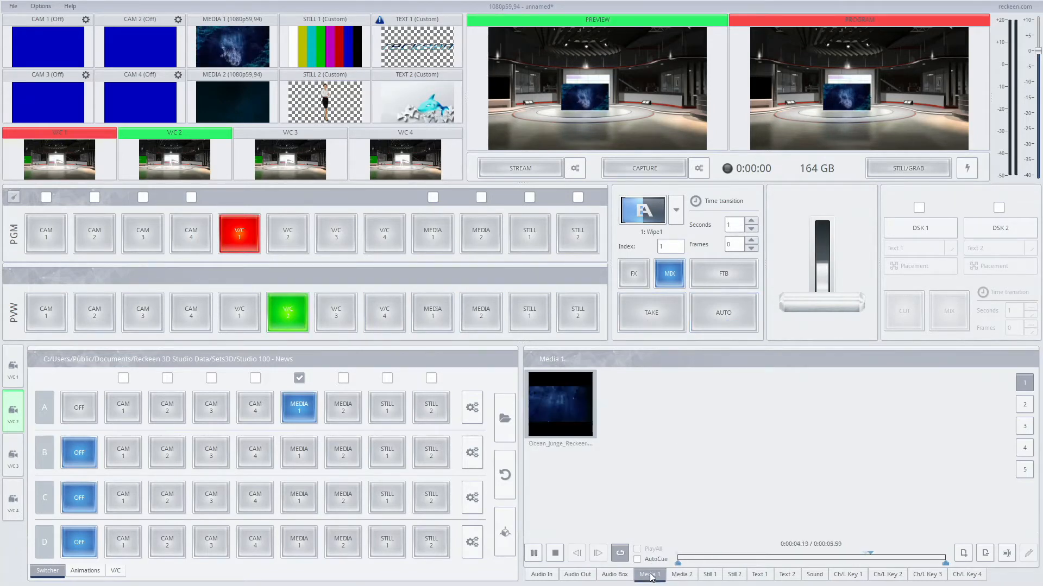
click(722, 315)
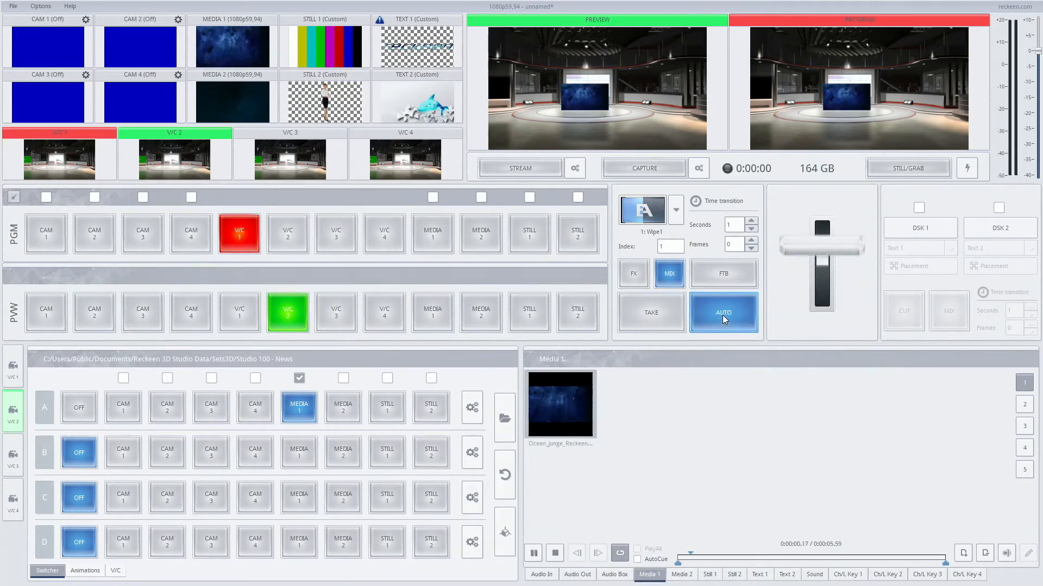
click(723, 315)
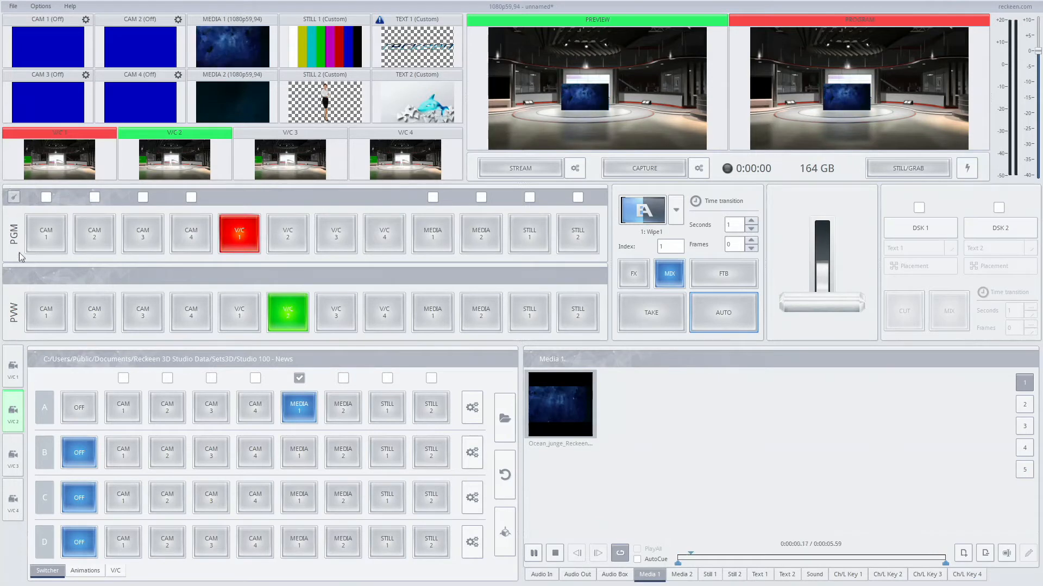
Step: Enable automatic playback for CAM 1 and set its input to the movie "Talent MC1 FS7 Niko Full 1920x1080 - 2997p.MP4" from the Chroma Key folder
click(46, 197)
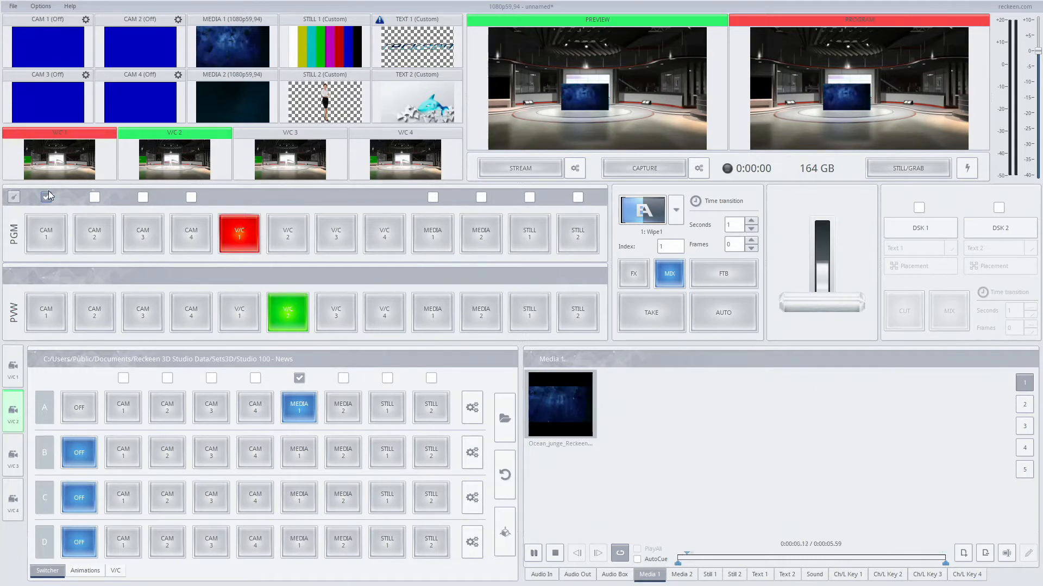
click(86, 20)
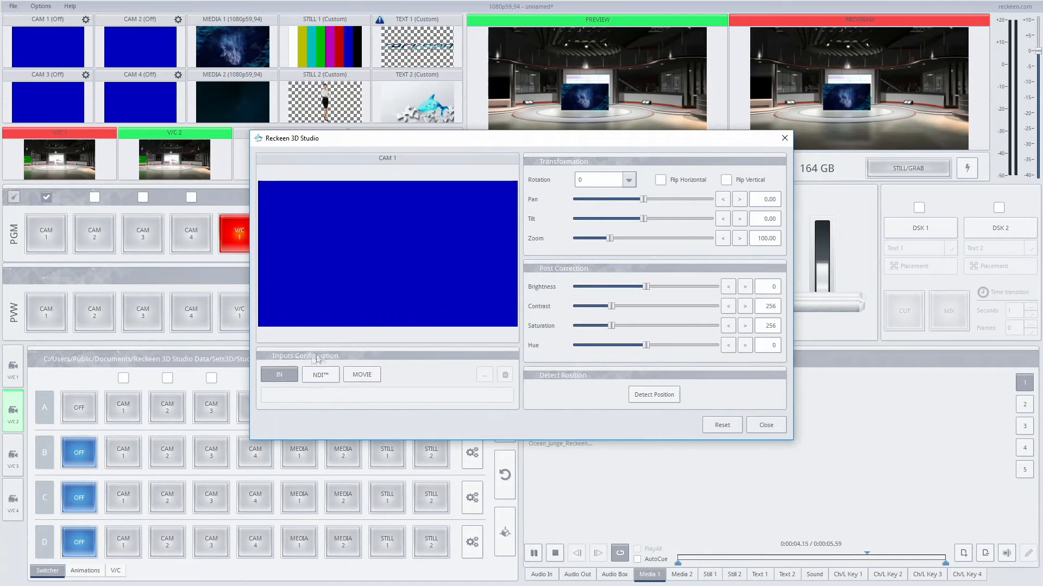
click(363, 375)
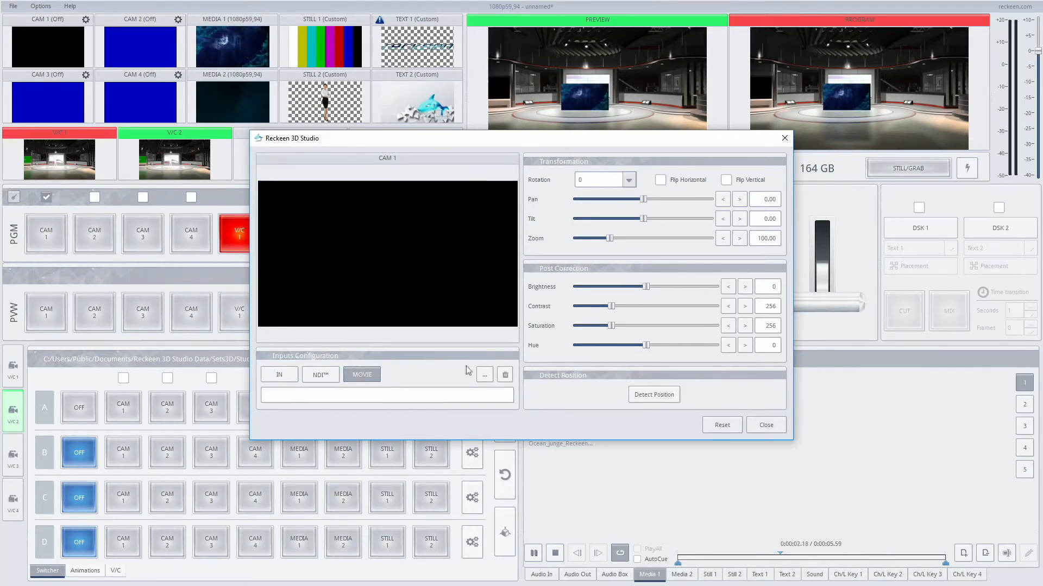
click(483, 374)
double_click(369, 233)
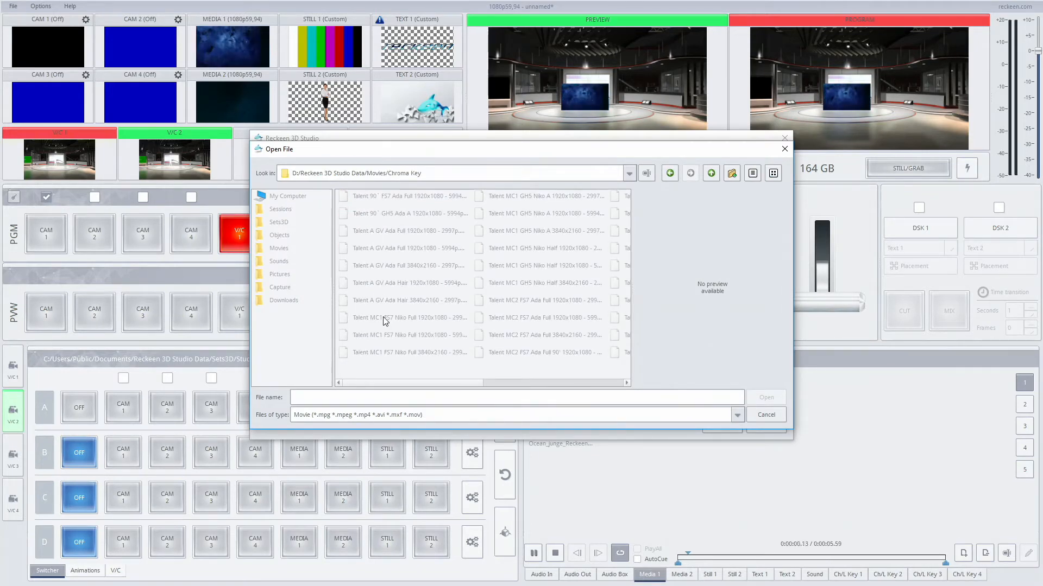
double_click(384, 317)
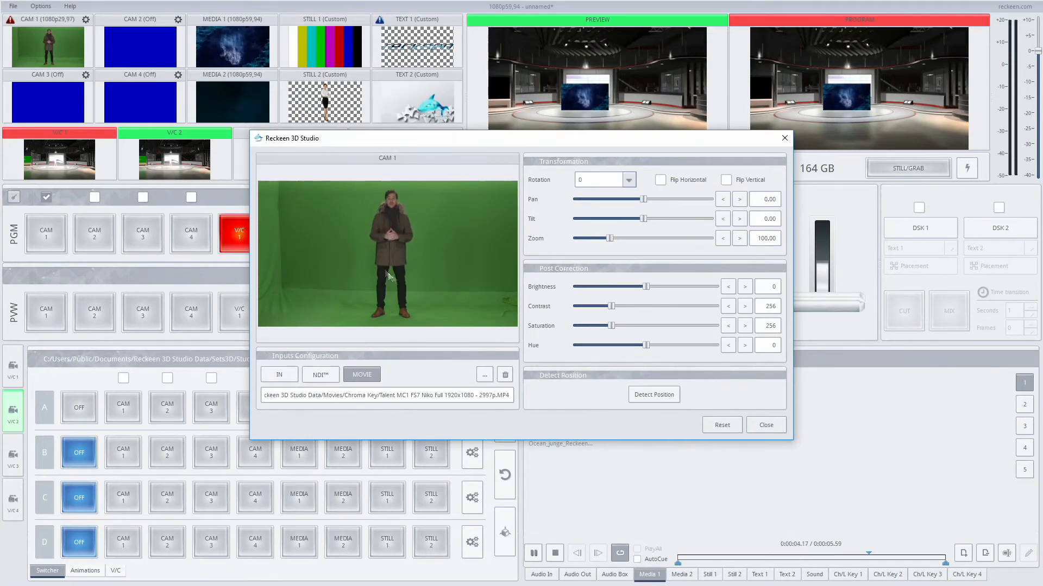
click(765, 425)
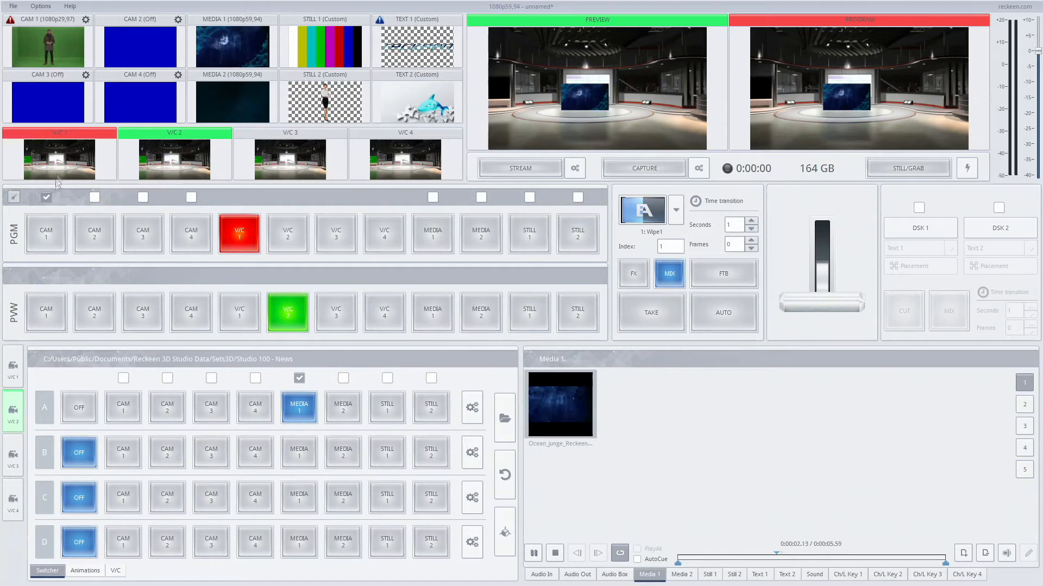
Step: Put CAM 1 on program and V/C 1 on preview, and run four Auto transitions between them, ending with CAM 1 on program
click(47, 228)
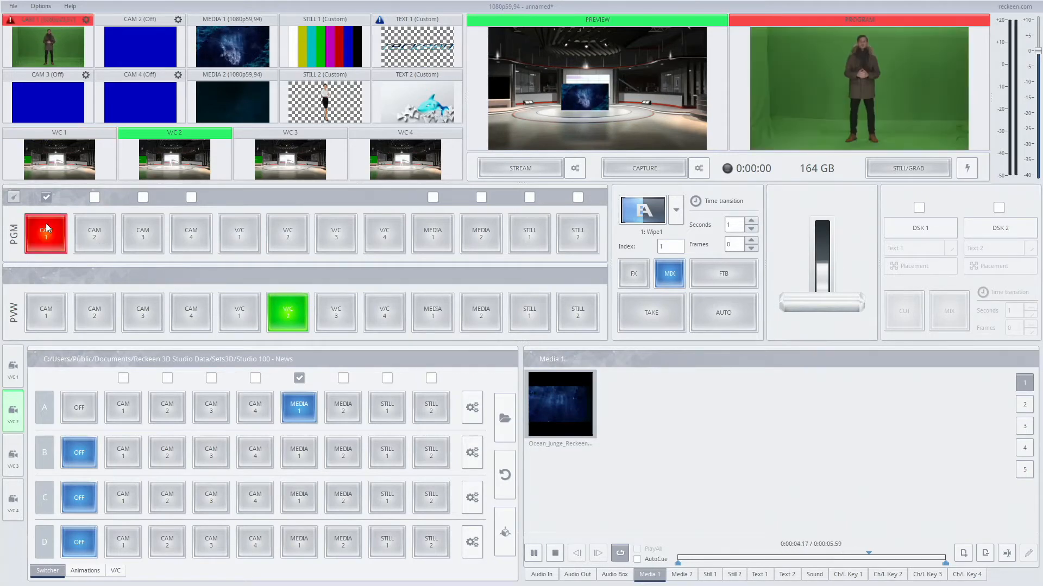
click(240, 308)
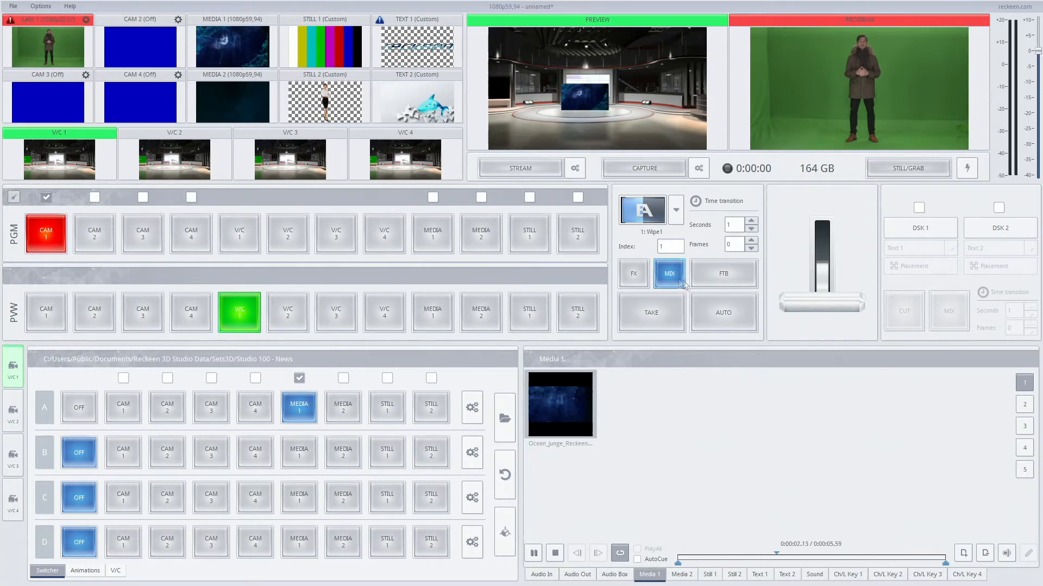
click(728, 314)
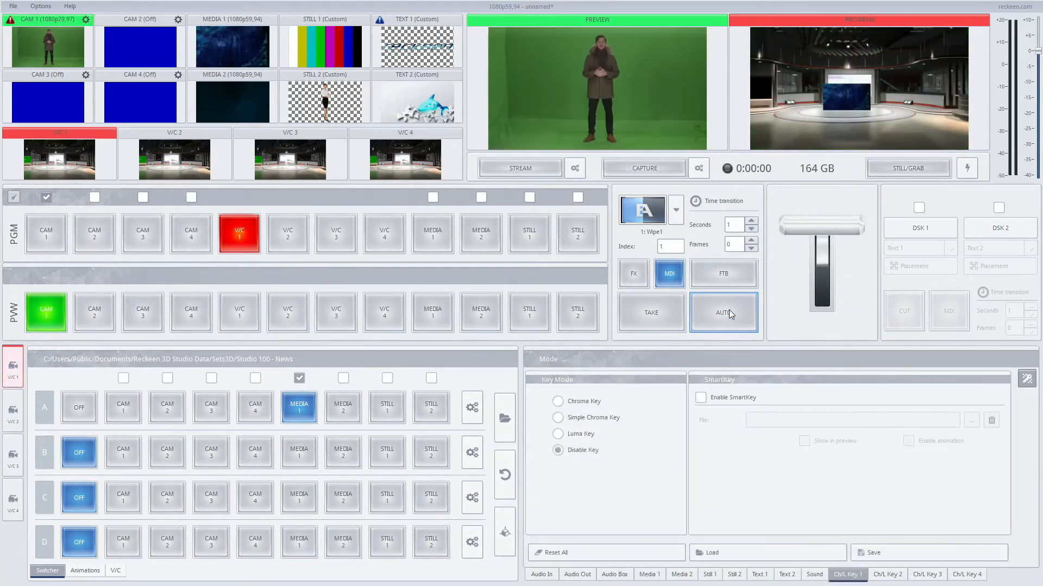
click(729, 313)
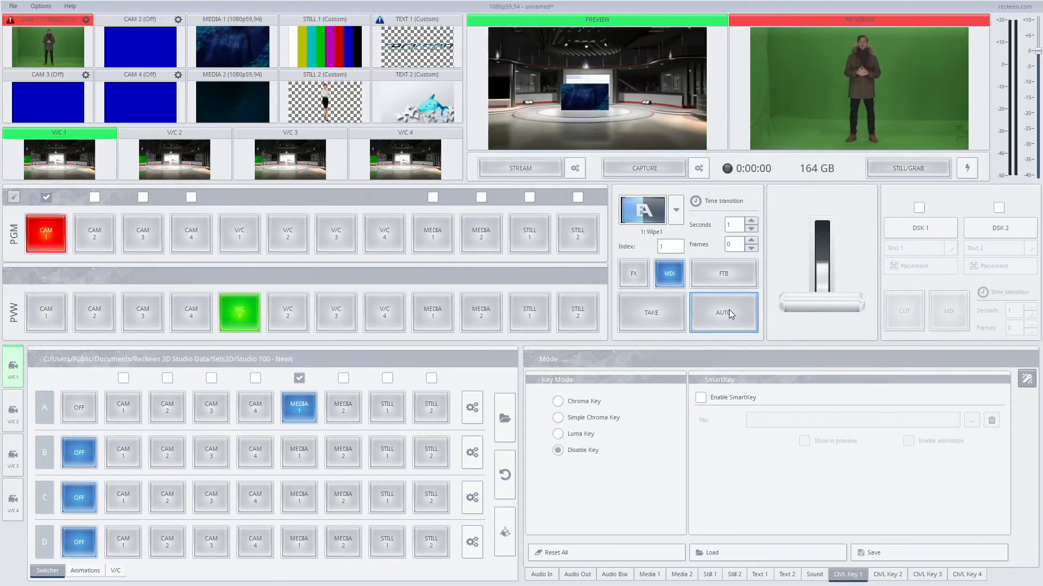
click(730, 313)
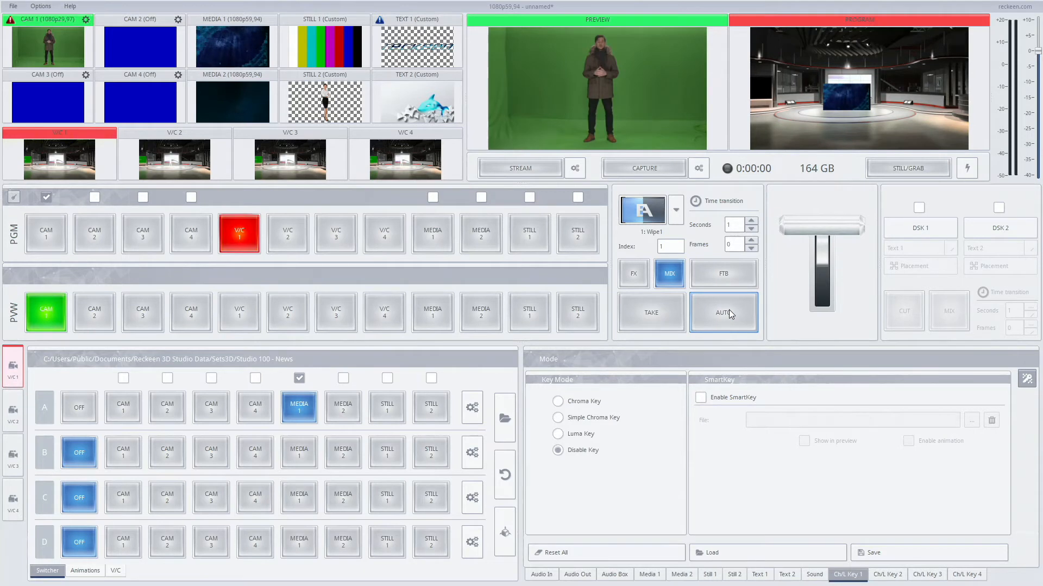
click(728, 310)
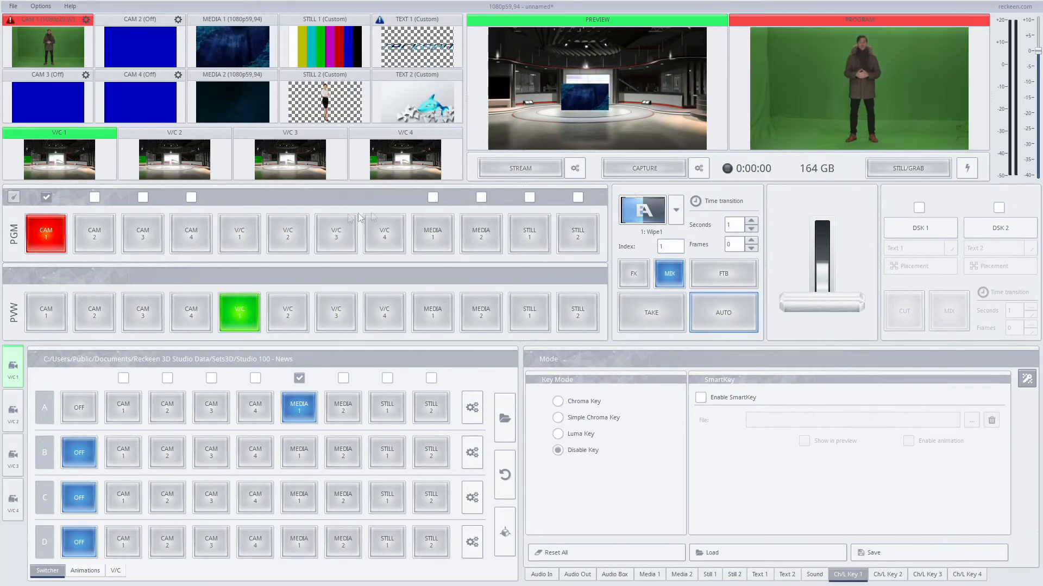
Step: Put V/C 1 on program, and turn on DSK 1 with automatic playback and Text 1 as its source
click(243, 231)
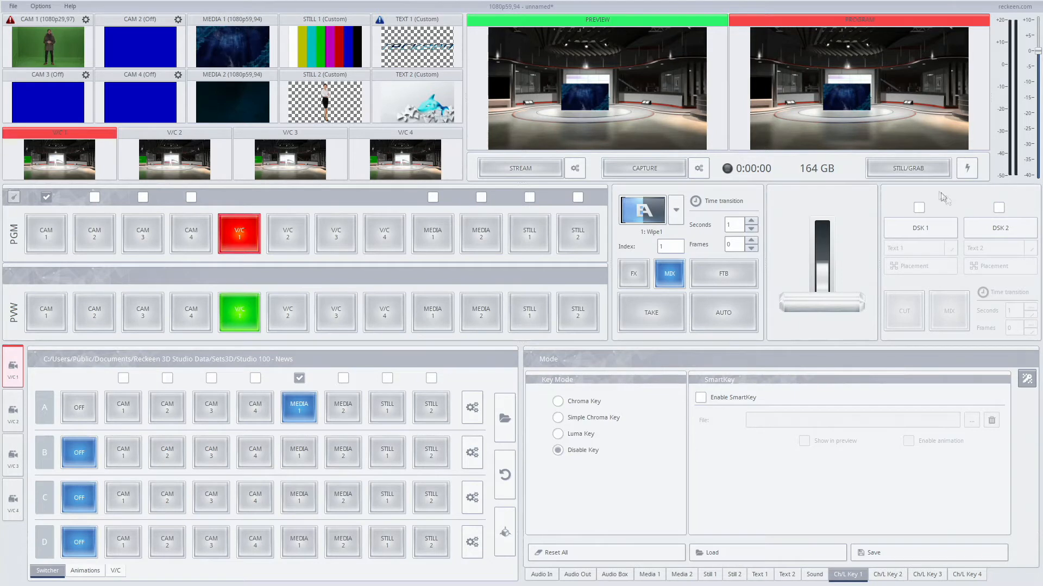
click(918, 208)
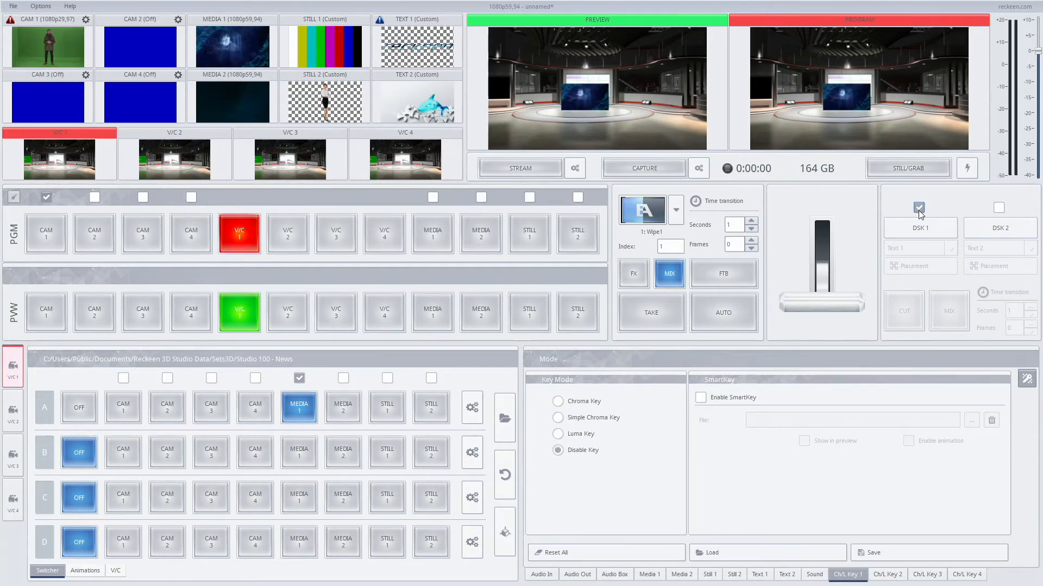
click(918, 228)
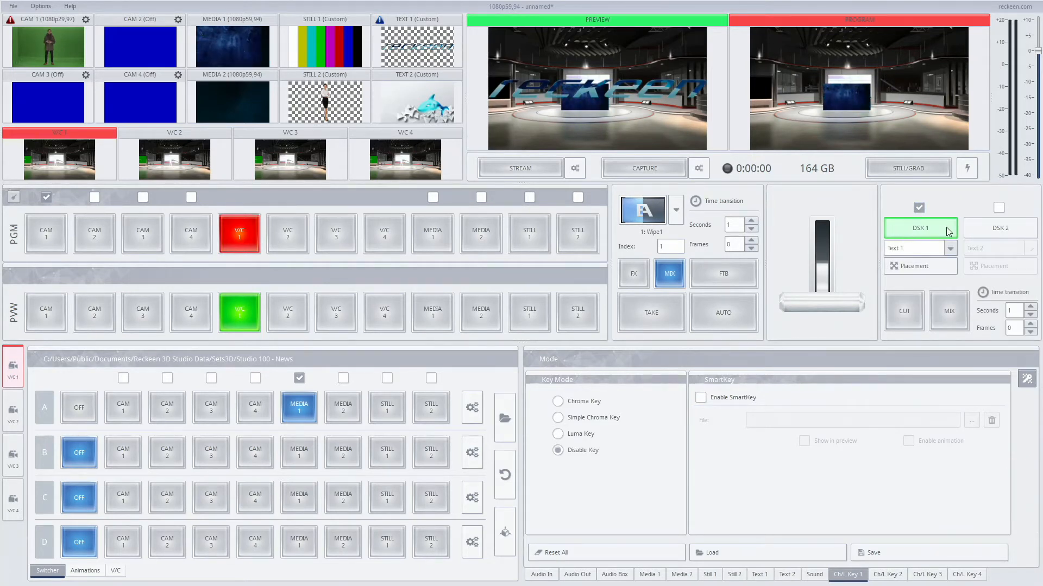
click(892, 250)
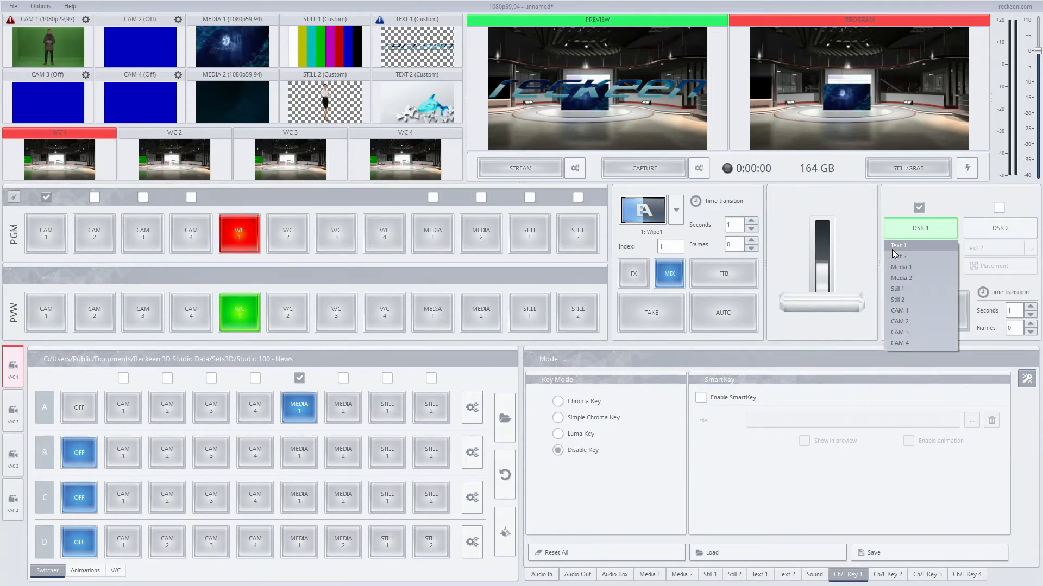
click(901, 245)
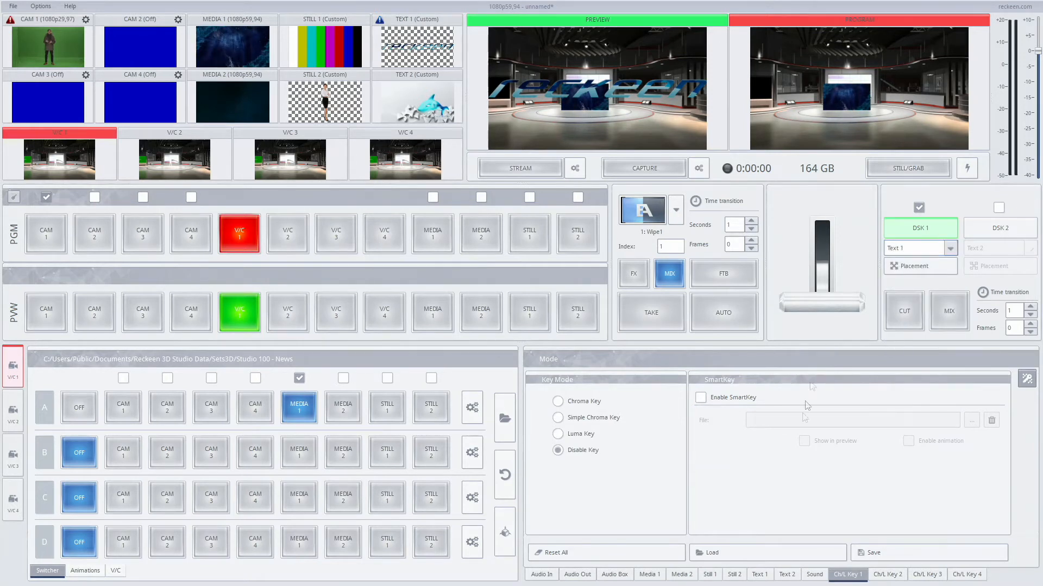
Step: Set the playback time of reckeen_name_logo.png in the Text 1 playlist to 2 seconds
click(761, 574)
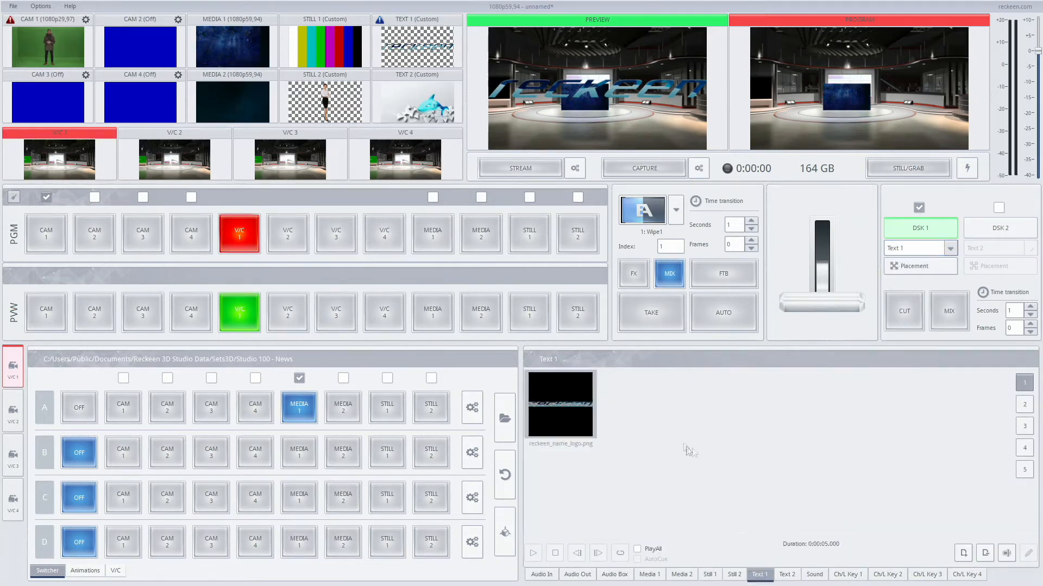
right_click(573, 408)
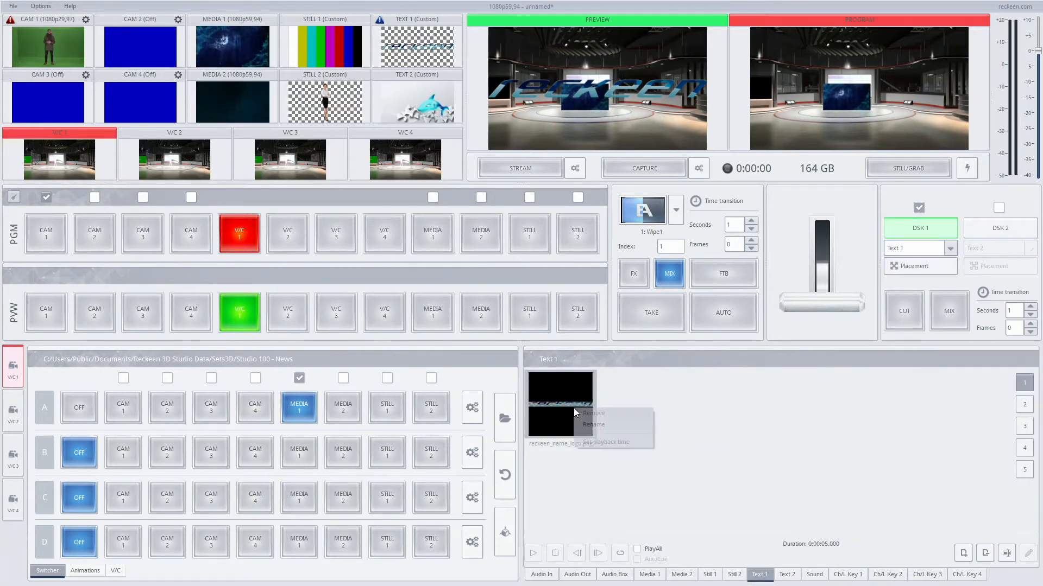
click(594, 442)
text(2)
click(505, 297)
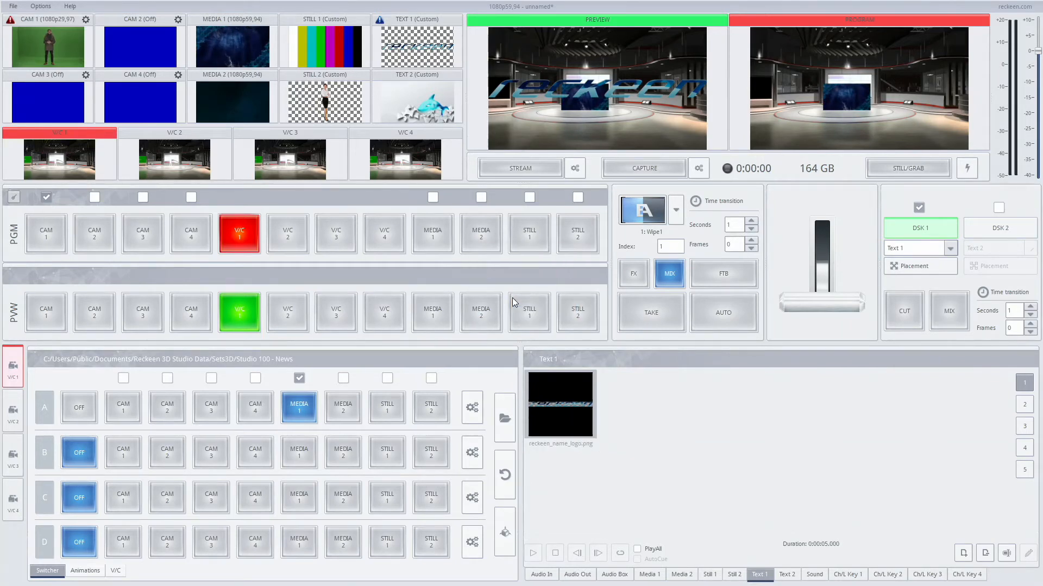
Step: Add logo_graphics.png and reckeen_logo_full_horizontal.png from the Pictures/Reckeen folder to the Text 1 playlist
double_click(639, 394)
double_click(505, 231)
click(386, 199)
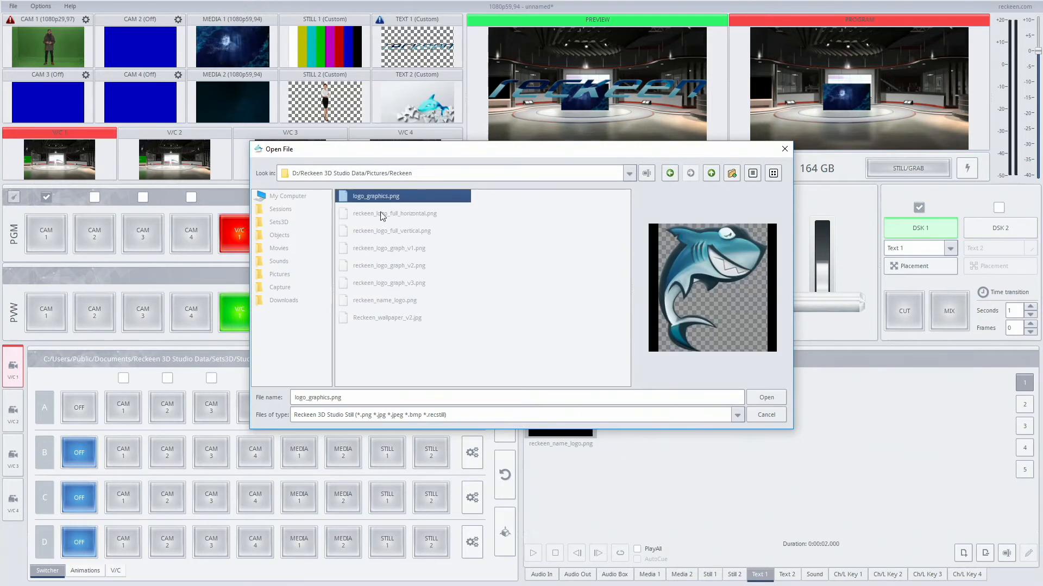
ctrl+click(380, 214)
key(Return)
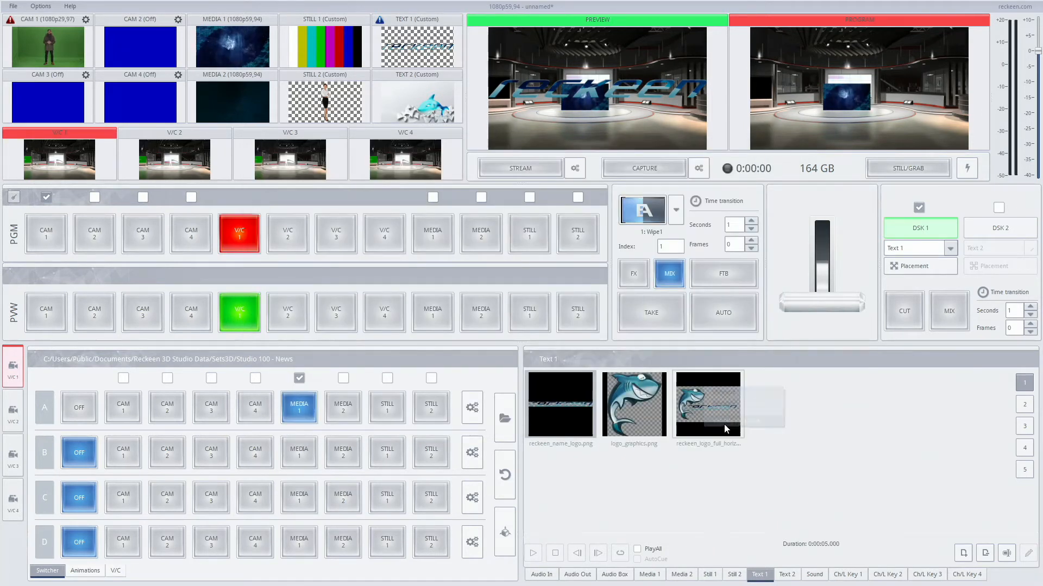
Step: Set the playback time of reckeen_logo_full_horizontal.png to 3 seconds and enable PlayAll for the Text 1 playlist
text(3)
click(513, 300)
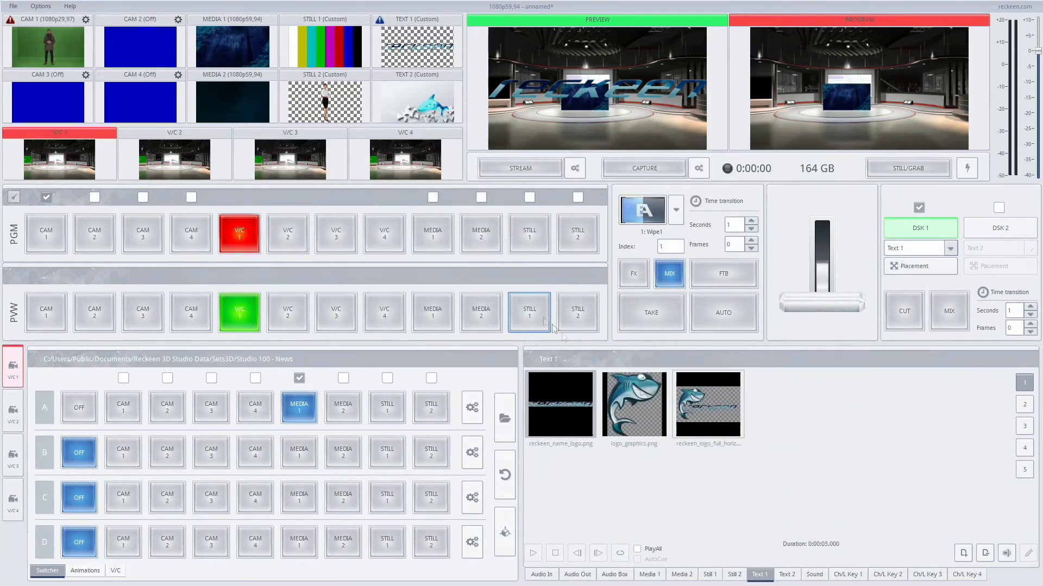
click(653, 548)
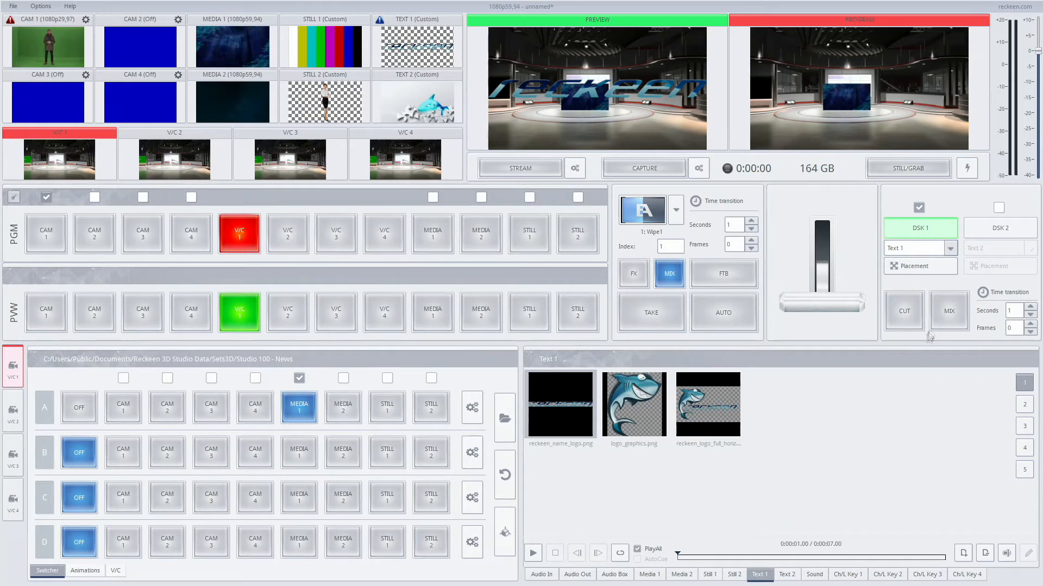
Step: Mix DSK 1 onto program and back off to play the Text 1 playlist, and turn DSK 1 off
click(947, 312)
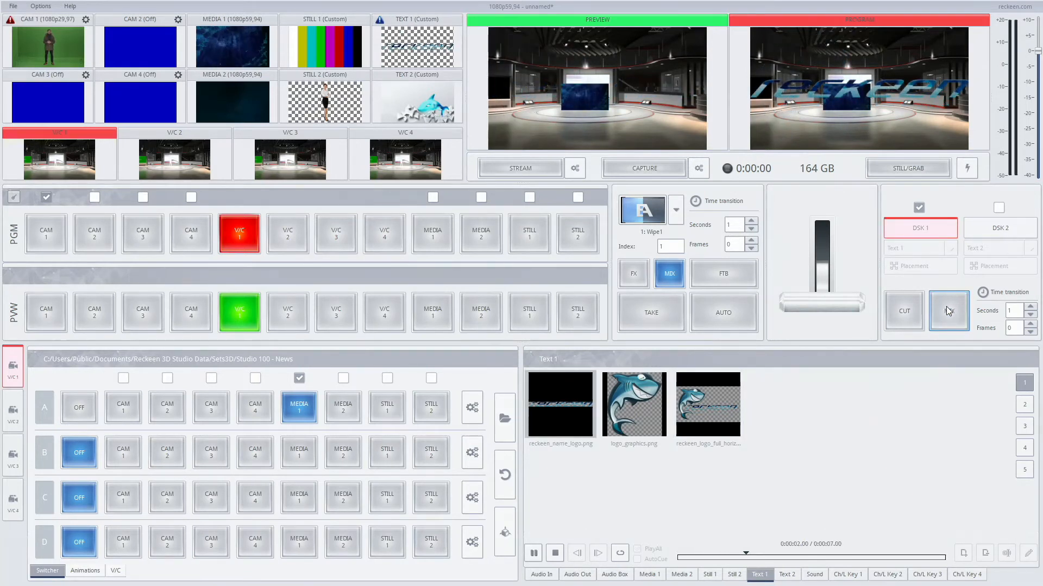
click(947, 311)
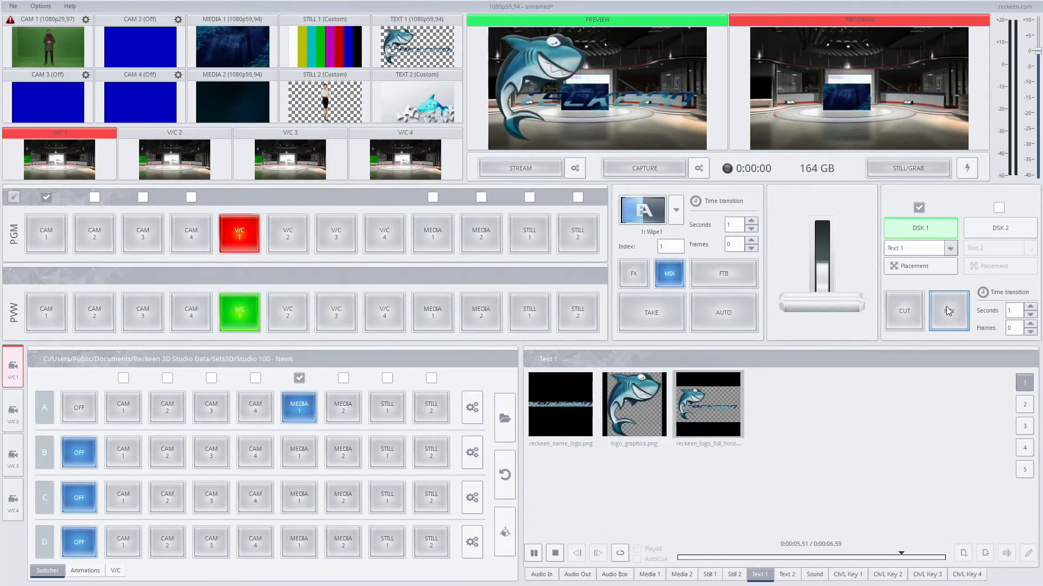
click(919, 230)
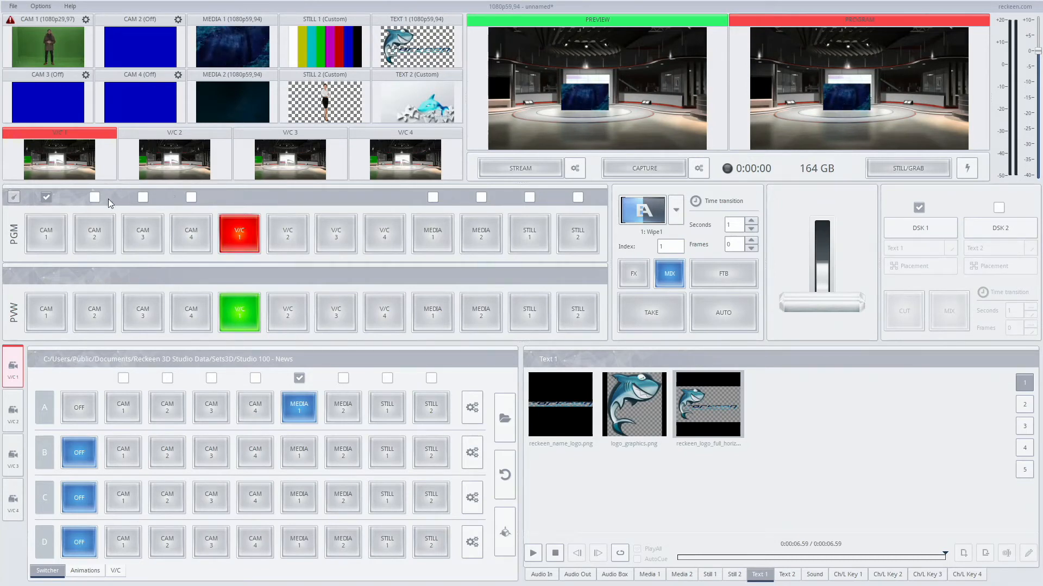
Step: Lock and unlock the automatic playback settings, and in V/C 1 enable automatic playback for CAM 4, Media 2 and Still 1 but not Media 1
click(14, 198)
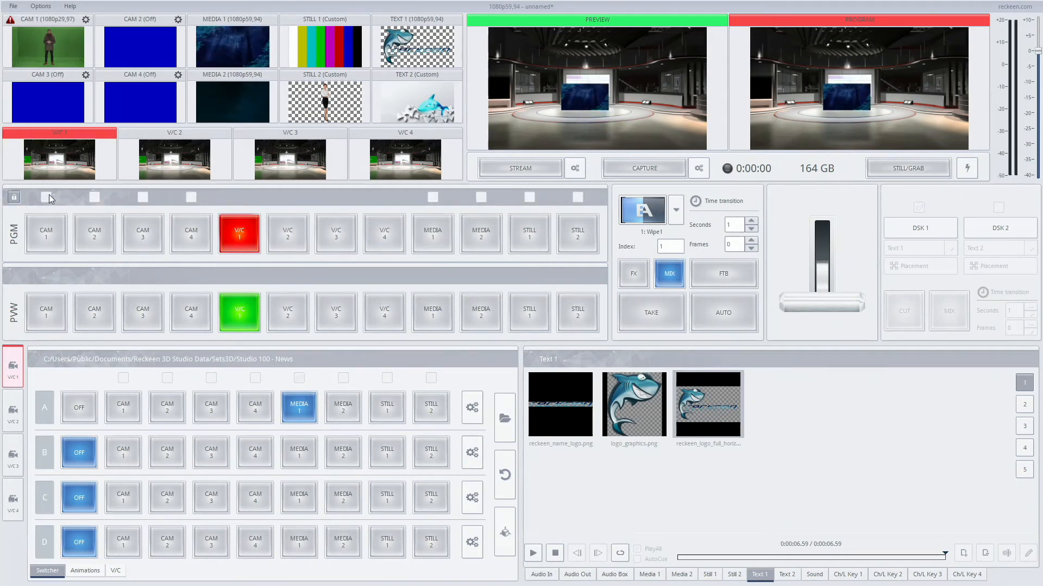
click(14, 198)
click(299, 378)
click(387, 378)
click(255, 378)
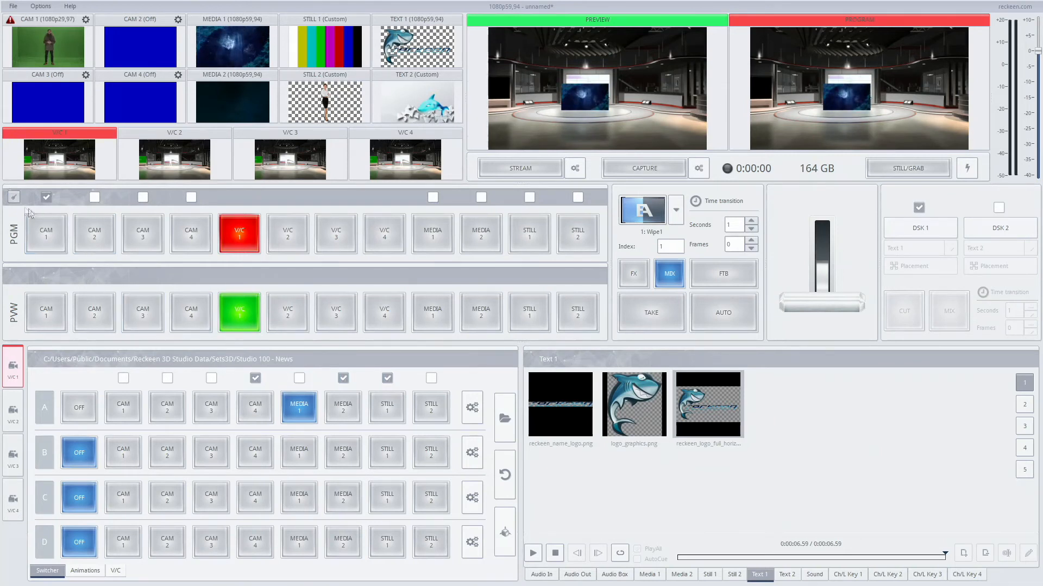
Step: Lock the automatic playback settings and unlock them again
click(14, 198)
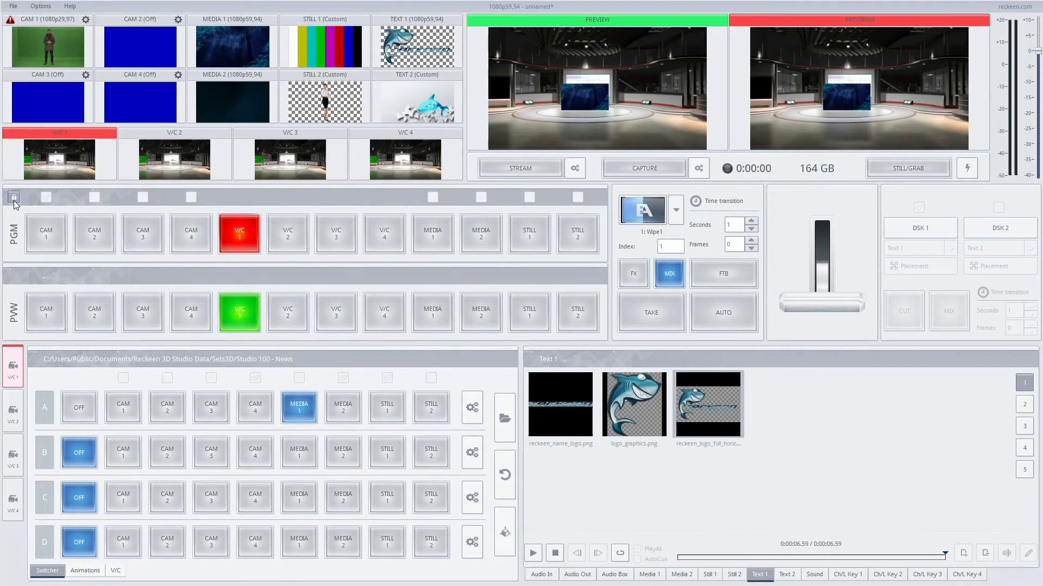
click(14, 200)
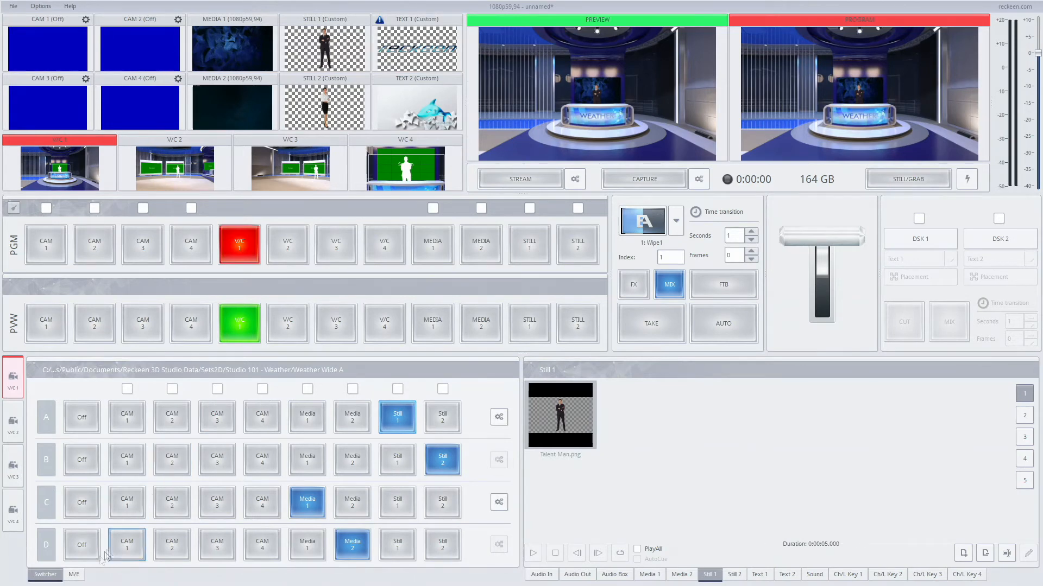
Step: Look at the M/E phases of the 2D weather set, preview V/C 2, V/C 3 and V/C 4, and return preview to V/C 1
click(75, 576)
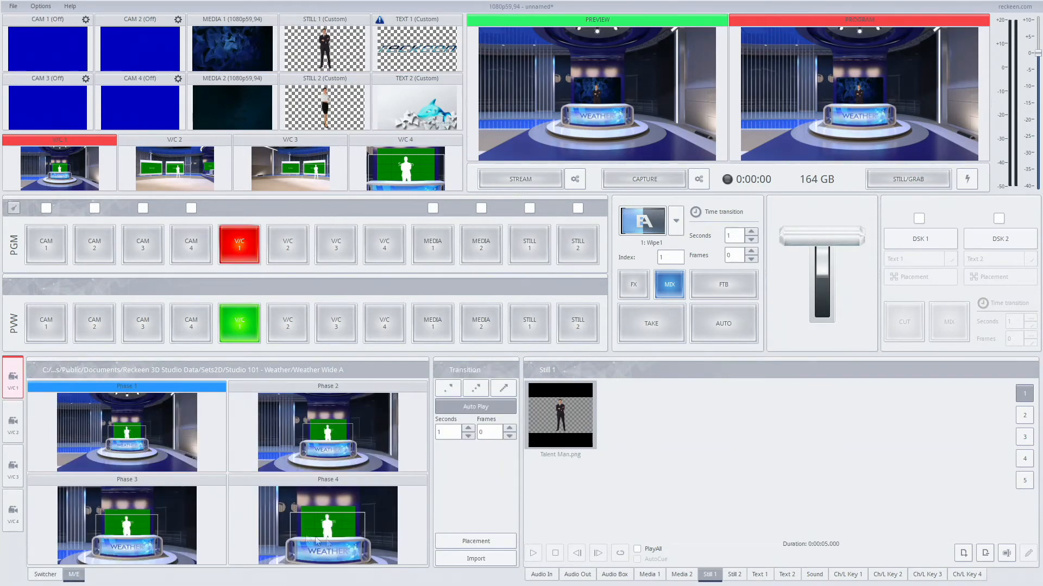
click(43, 576)
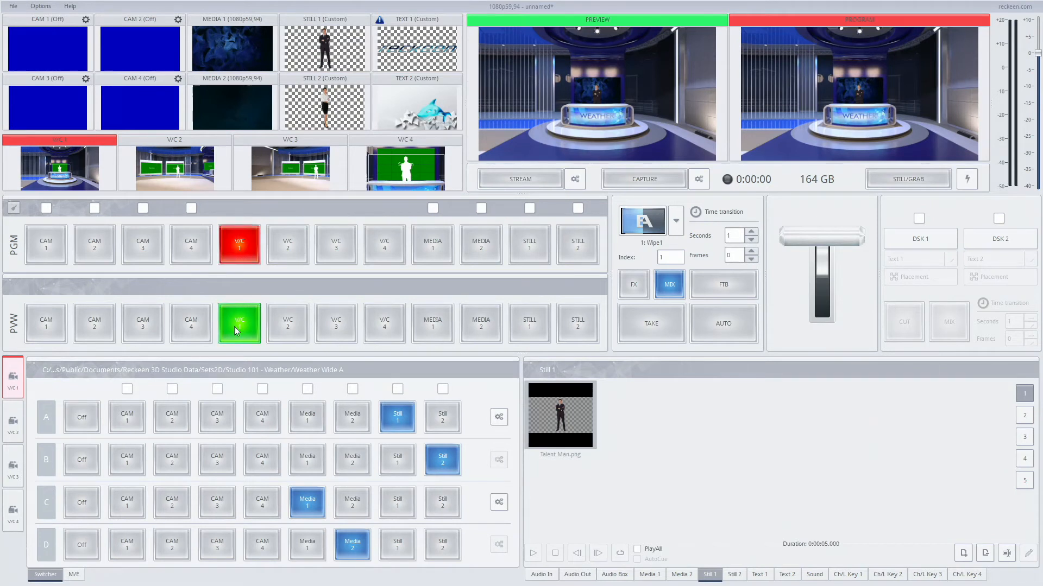
click(289, 326)
click(333, 326)
click(383, 324)
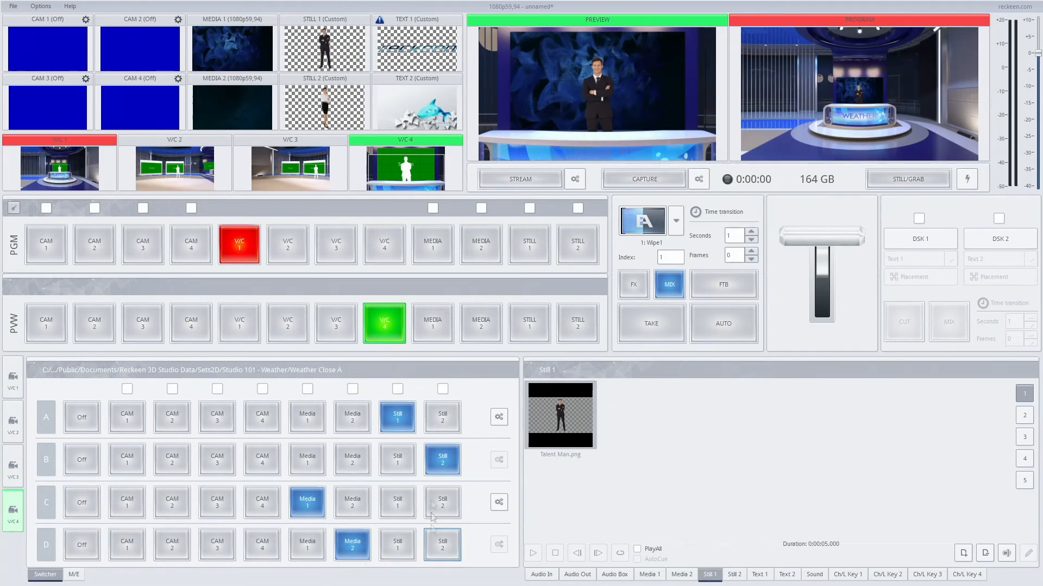
click(232, 324)
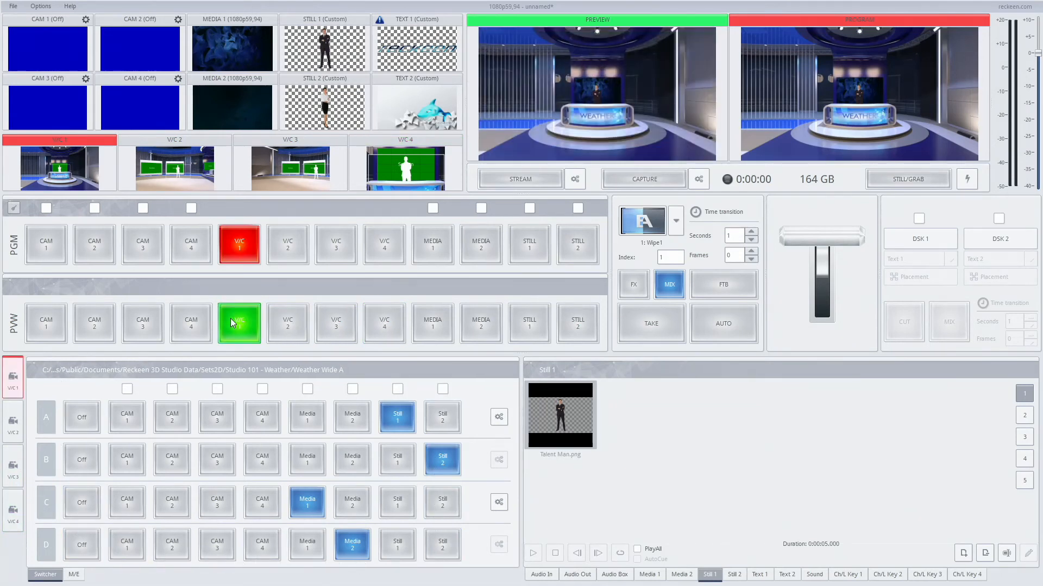
Step: In V/C 1, assign Media 1 to layer A, turn layers B, C and D off, and enable automatic playback for Media 1
click(311, 415)
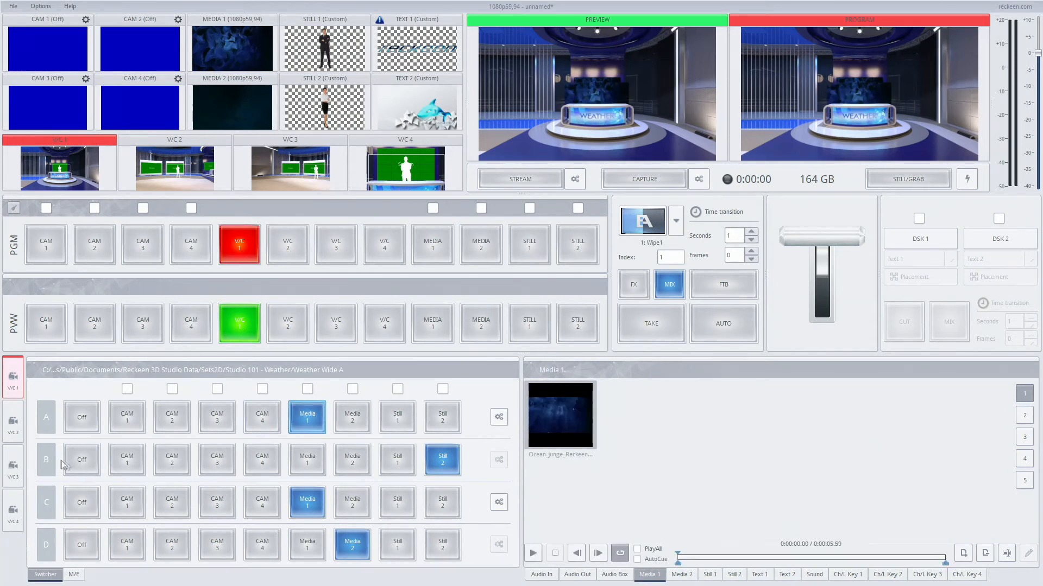
click(80, 461)
click(83, 502)
click(83, 546)
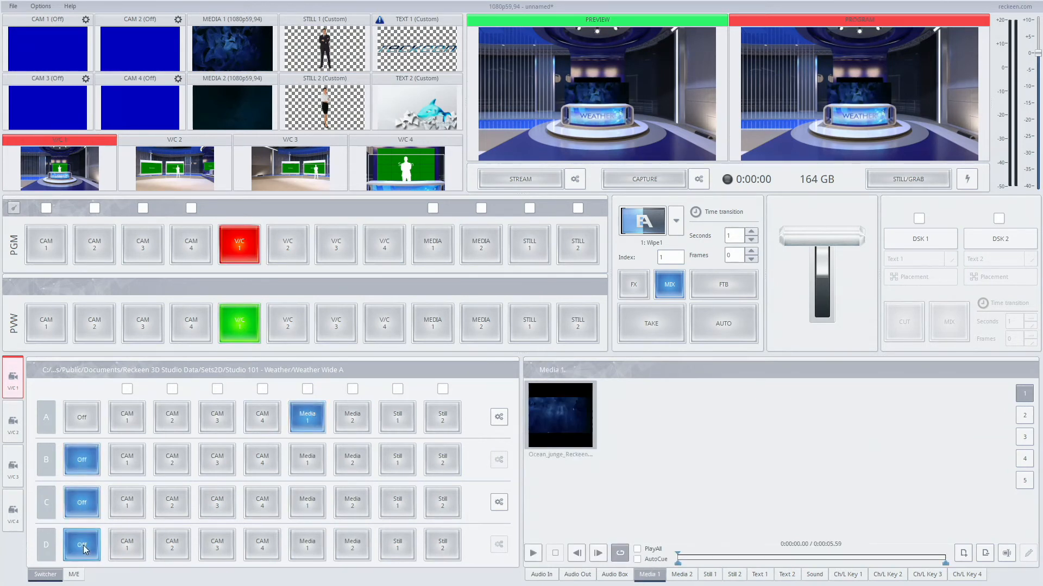
click(305, 389)
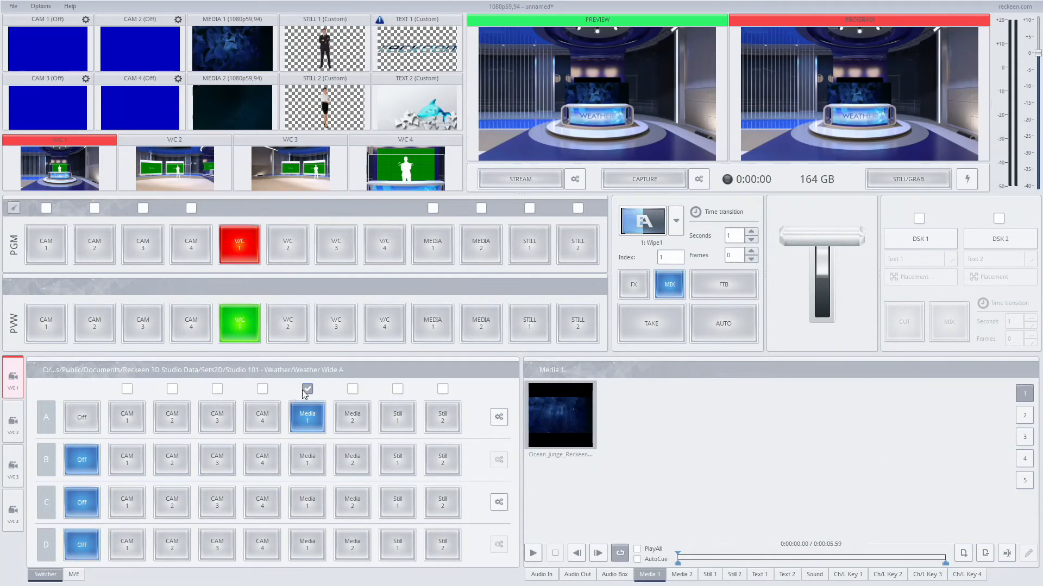
Step: Preview V/C 2, assign Media 2 to layer B, turn layers A, C and D off, and enable automatic playback for Media 2
click(297, 324)
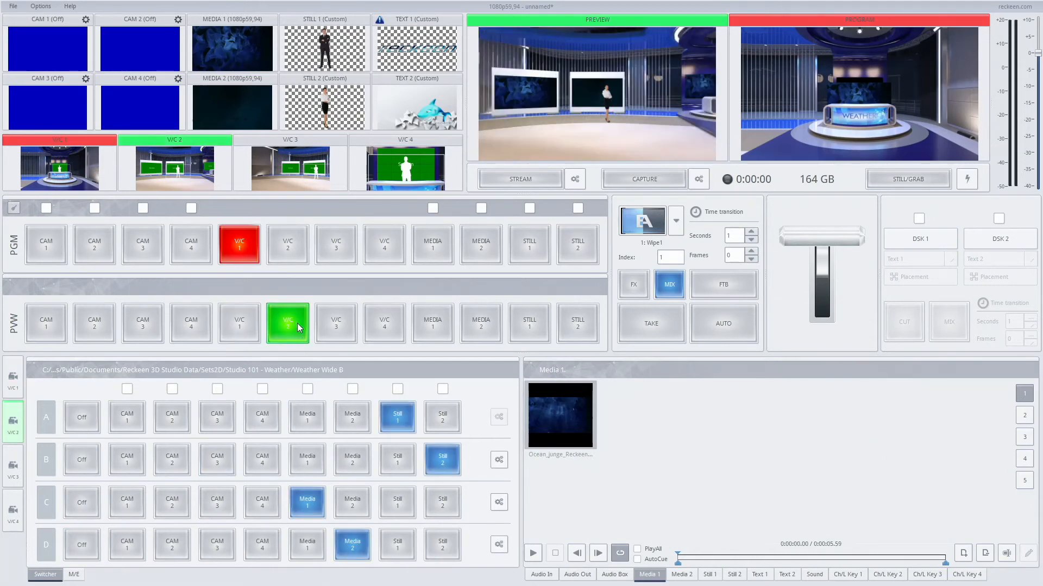
click(358, 459)
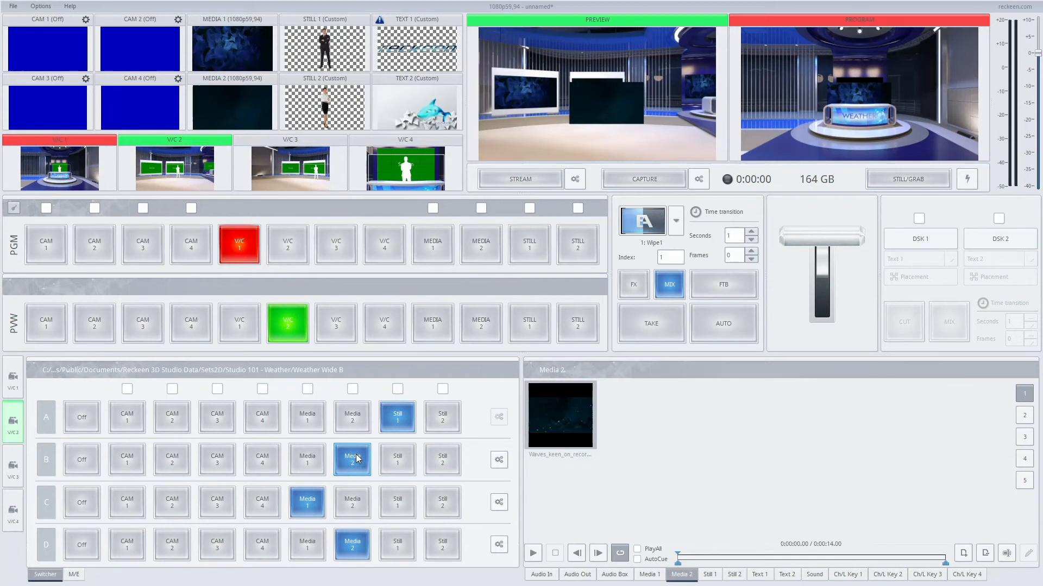
click(82, 417)
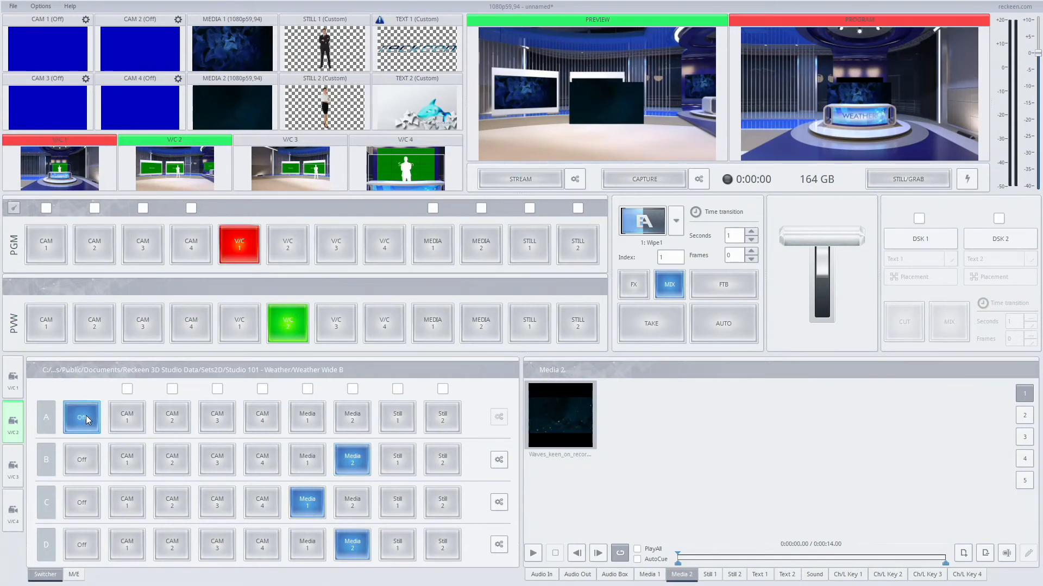
click(85, 501)
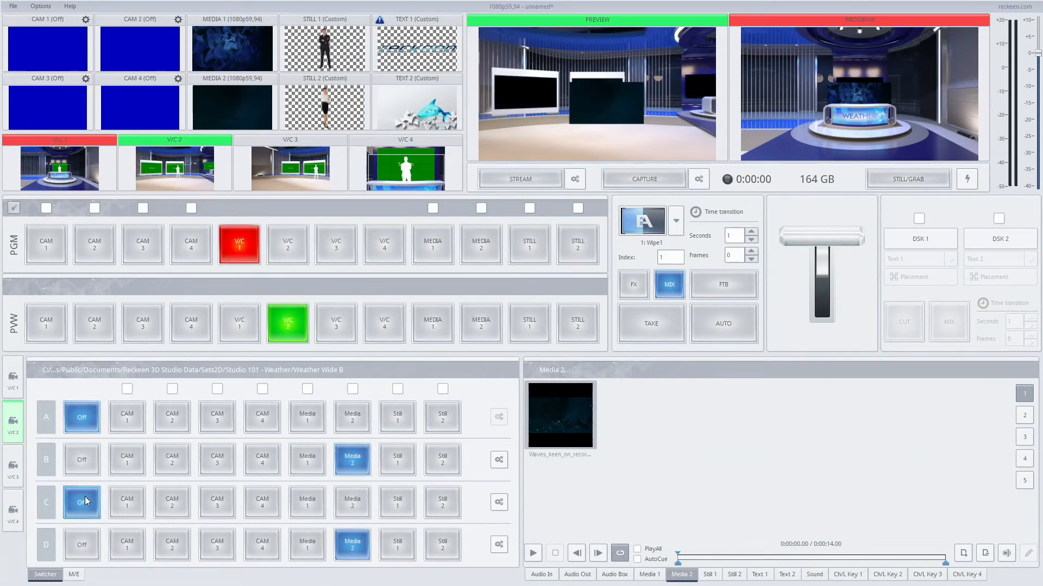
click(86, 541)
click(352, 389)
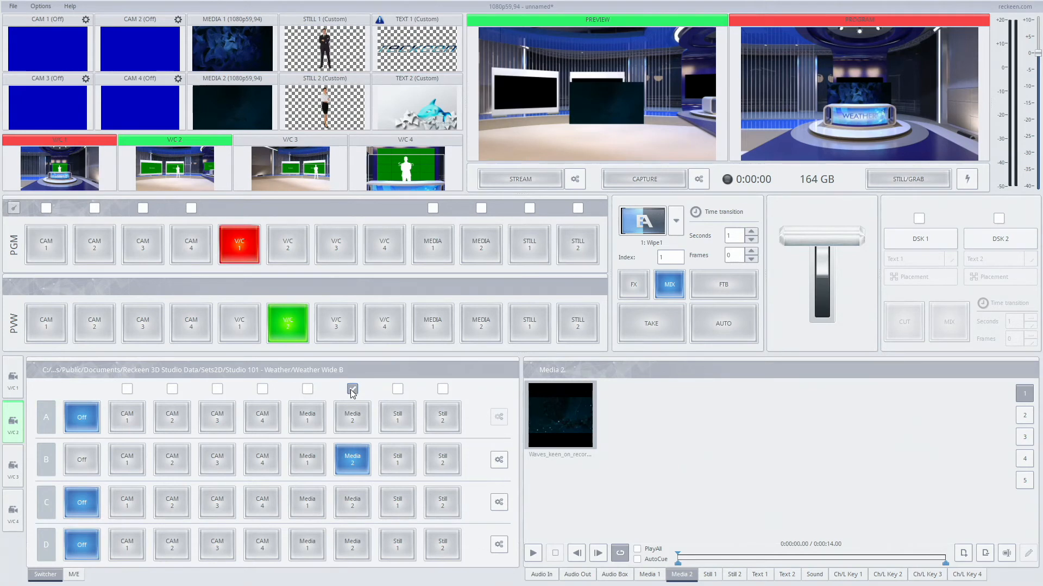
Step: With Media 1 on preview, cut program from Media 1 to V/C 1 and back to Media 1 to trigger automatic playback
click(433, 244)
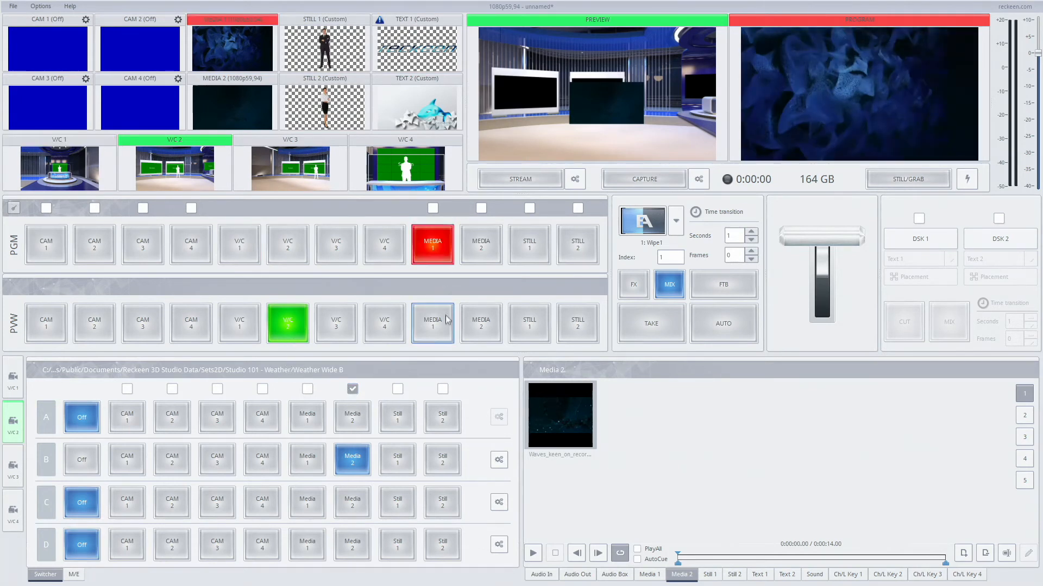
click(433, 324)
click(239, 245)
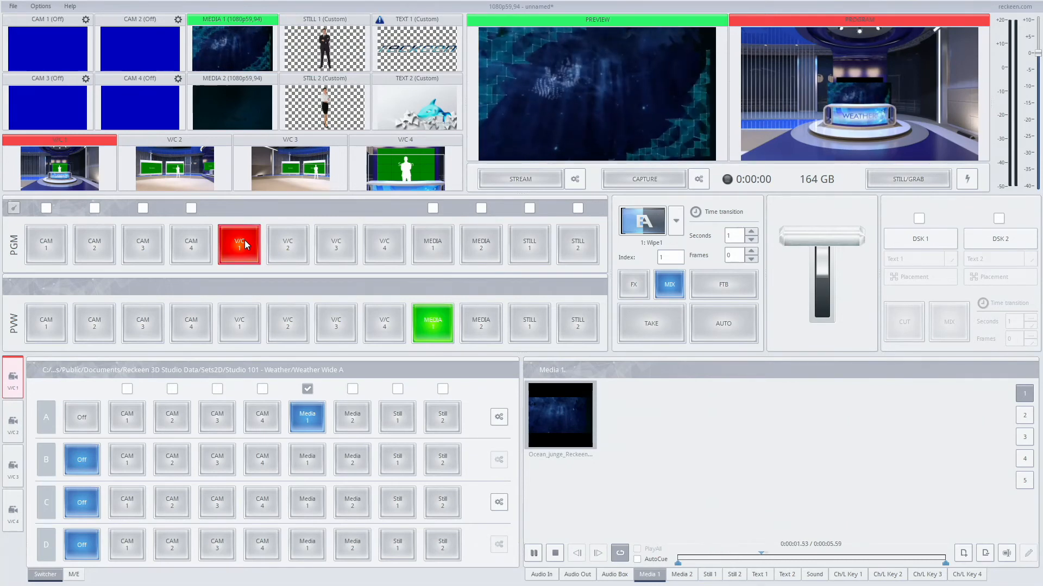
click(433, 245)
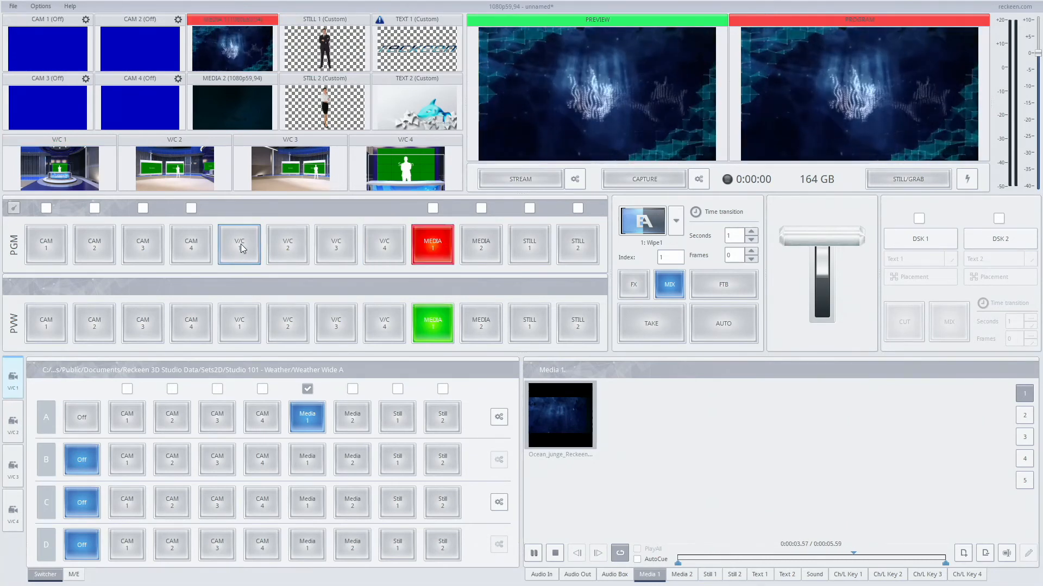
Step: Put V/C 1 on preview and run repeated auto mix transitions between Media 1 and V/C 1, ending with V/C 1 on program
click(241, 317)
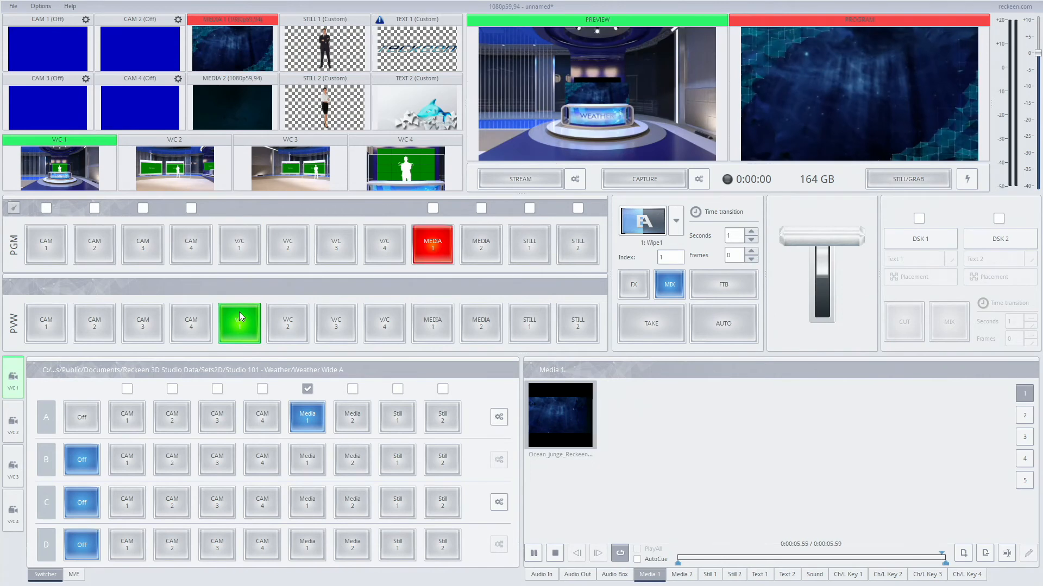
click(715, 324)
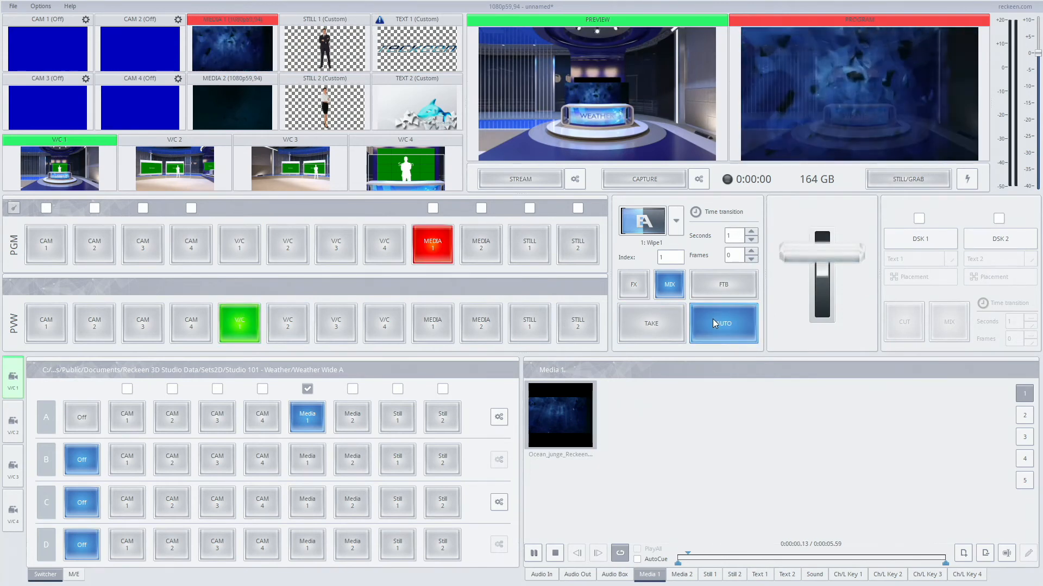
click(715, 324)
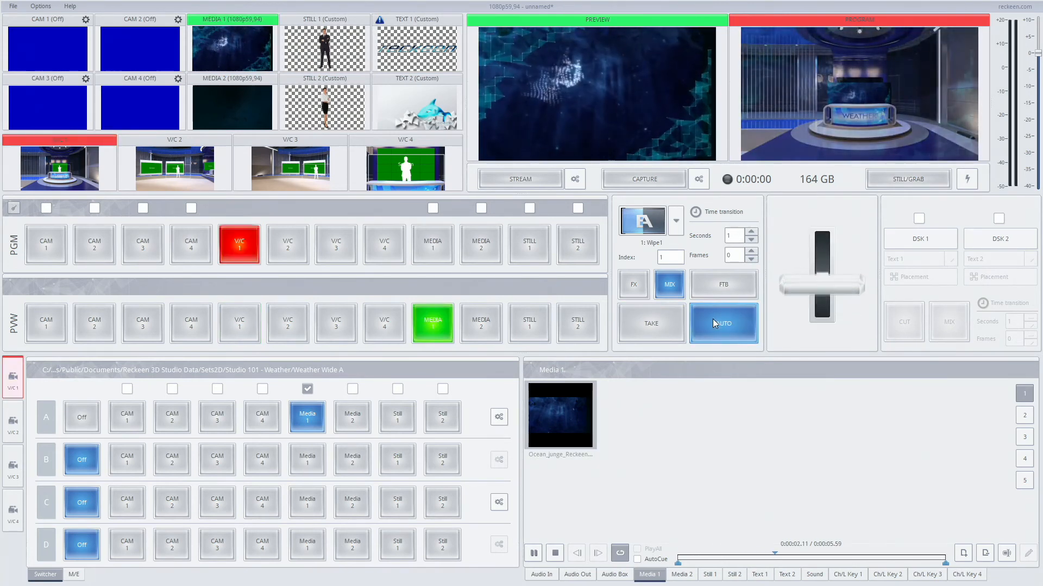
click(715, 324)
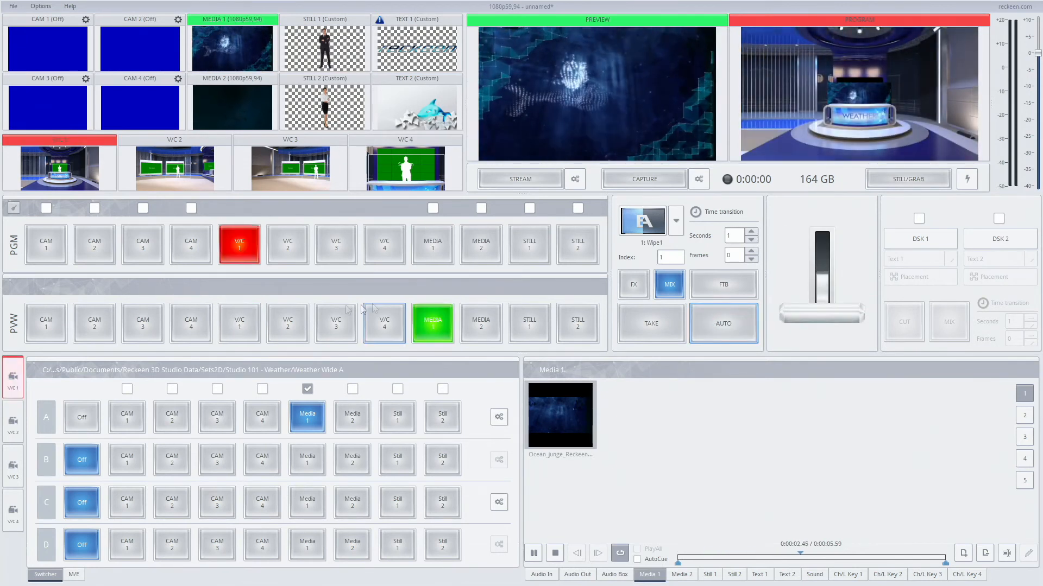
Step: Put V/C 2 on preview and run repeated auto mix transitions between V/C 1 and V/C 2
click(286, 320)
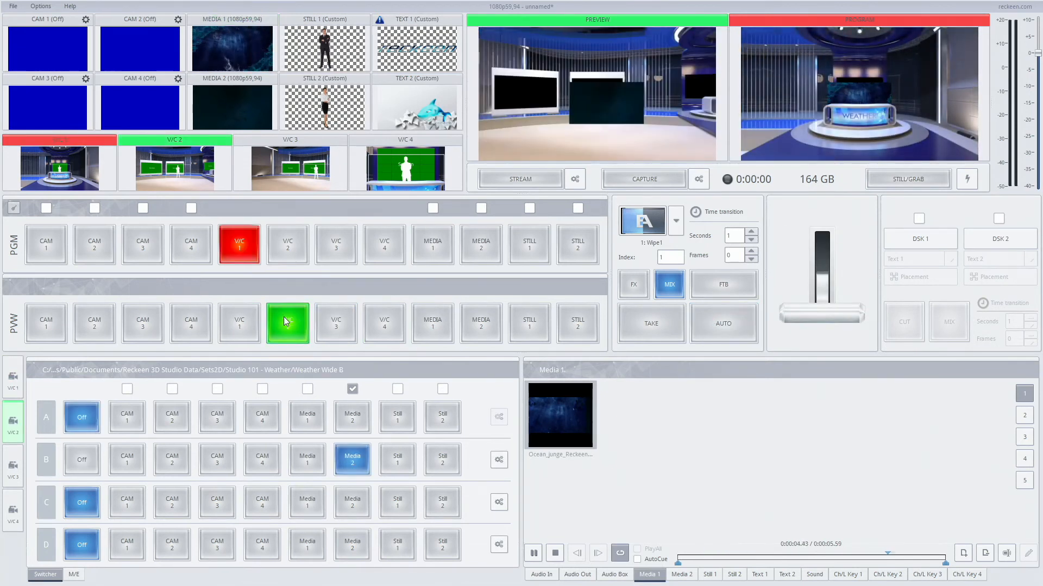
click(715, 322)
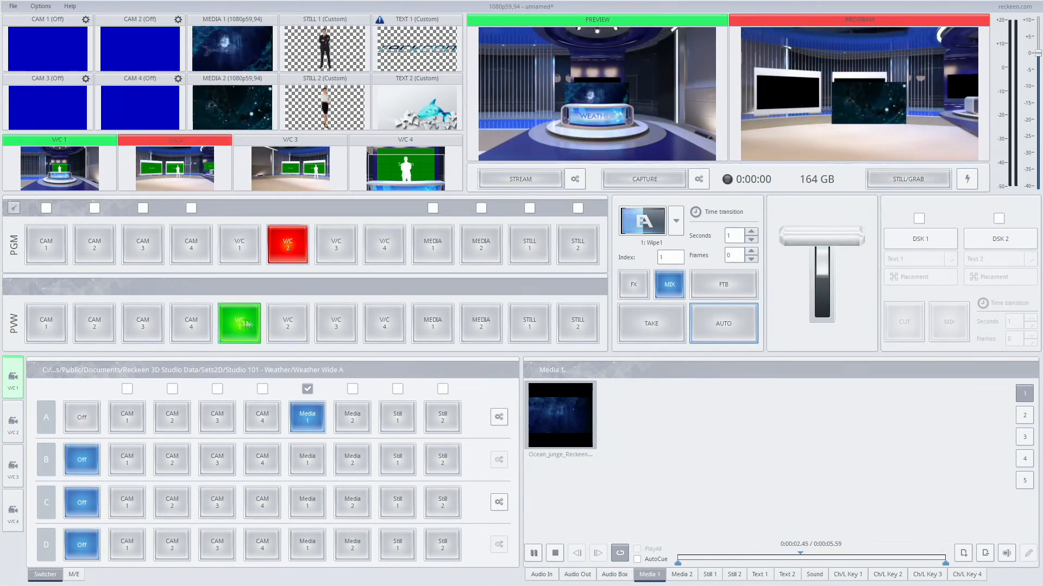
click(713, 328)
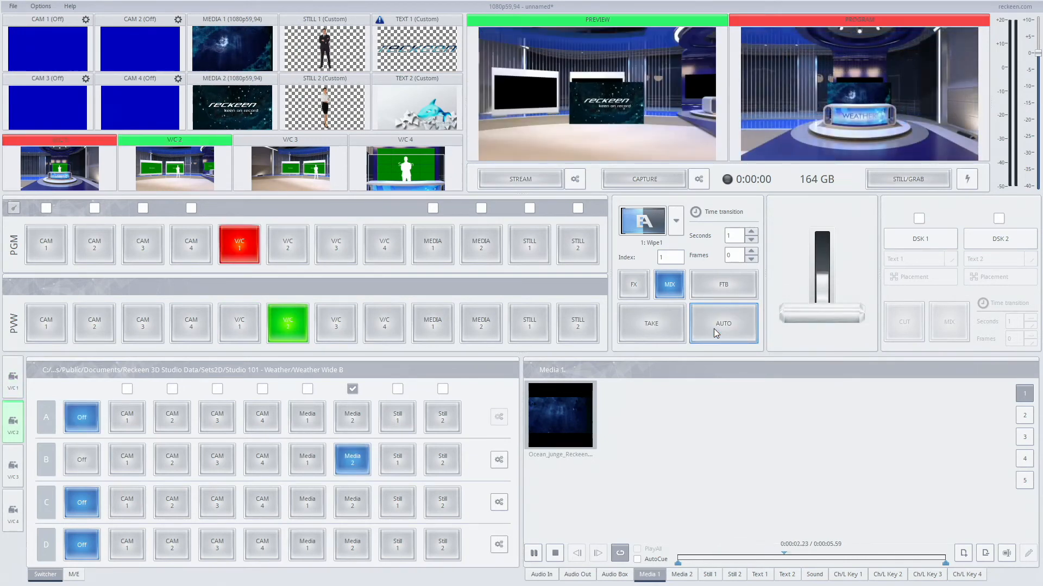
click(706, 329)
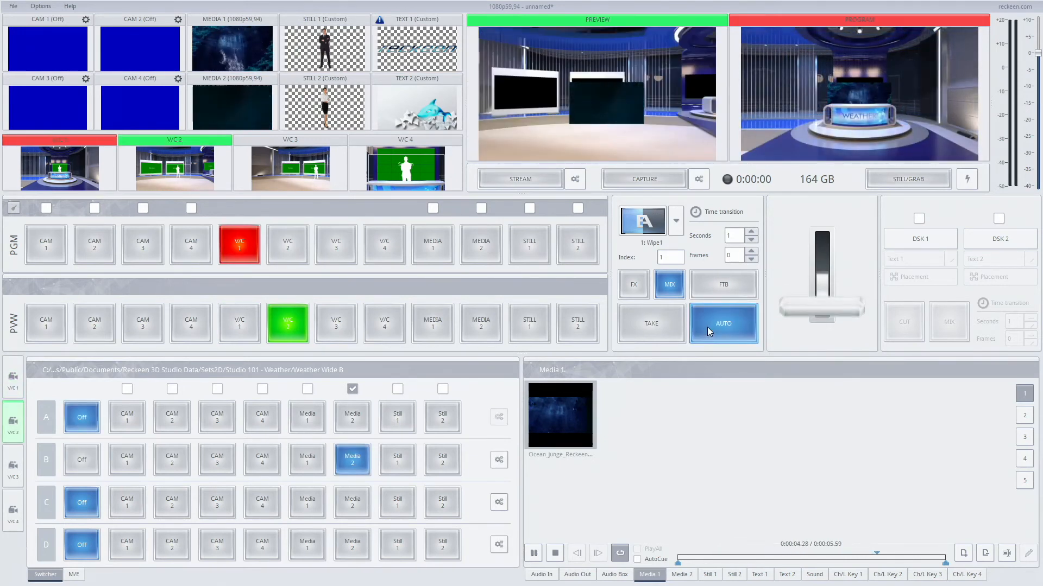
click(708, 330)
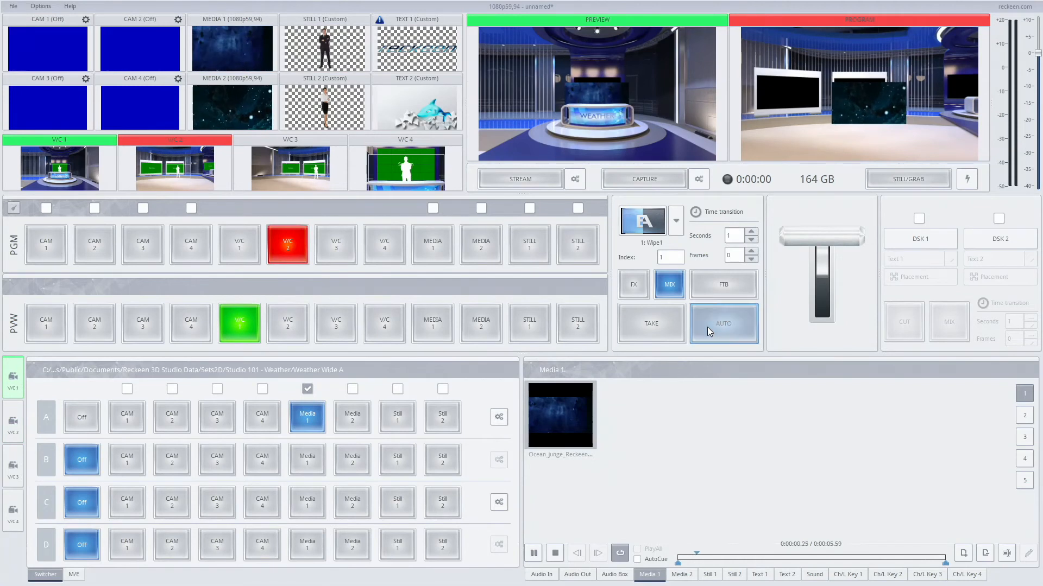
Step: Show the Media 2 playlist, run auto mix transitions between V/C 1 and V/C 2 while it plays, and return preview to V/C 1
click(682, 574)
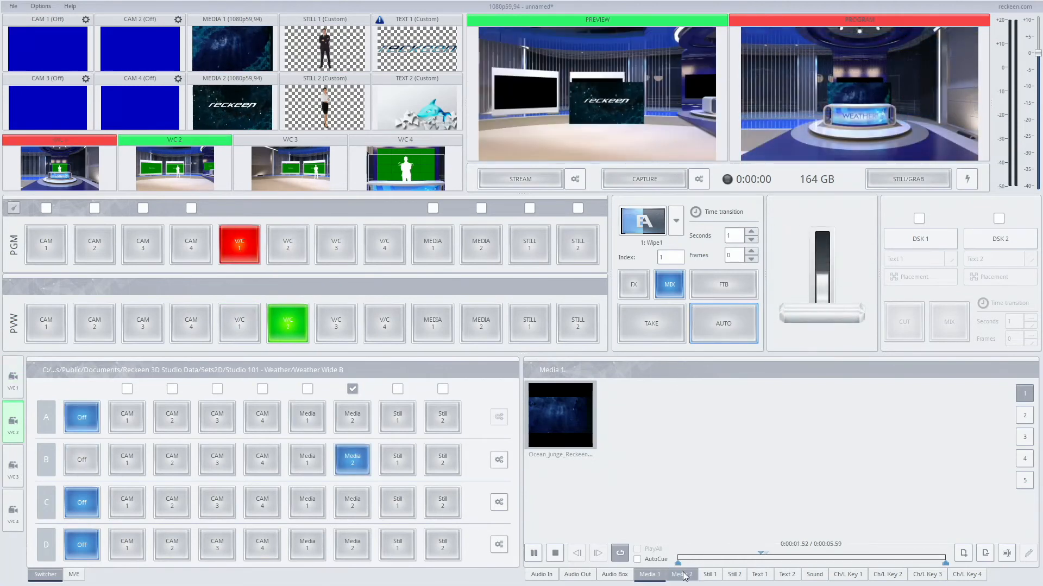
click(722, 323)
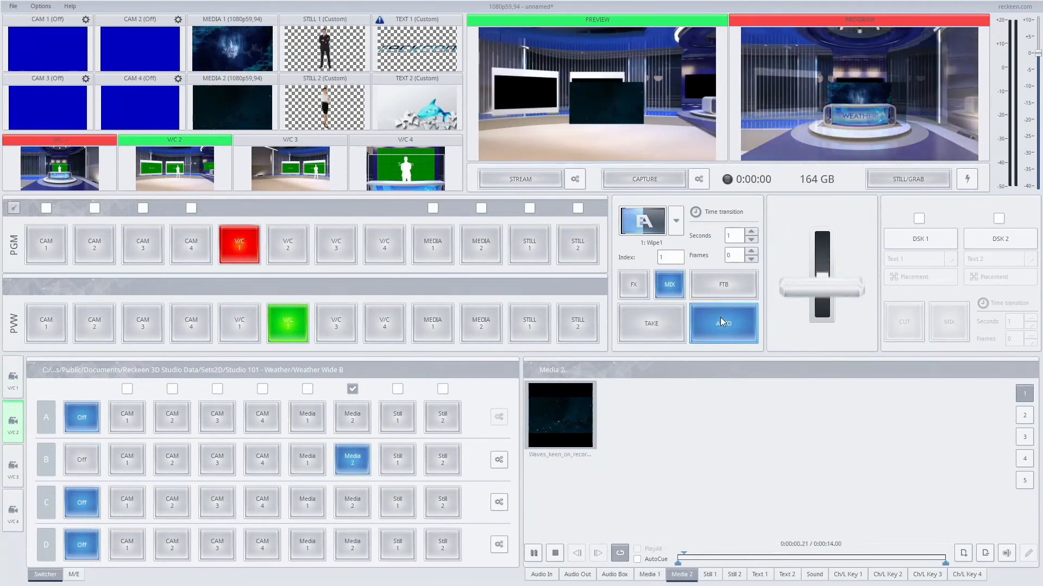
click(722, 323)
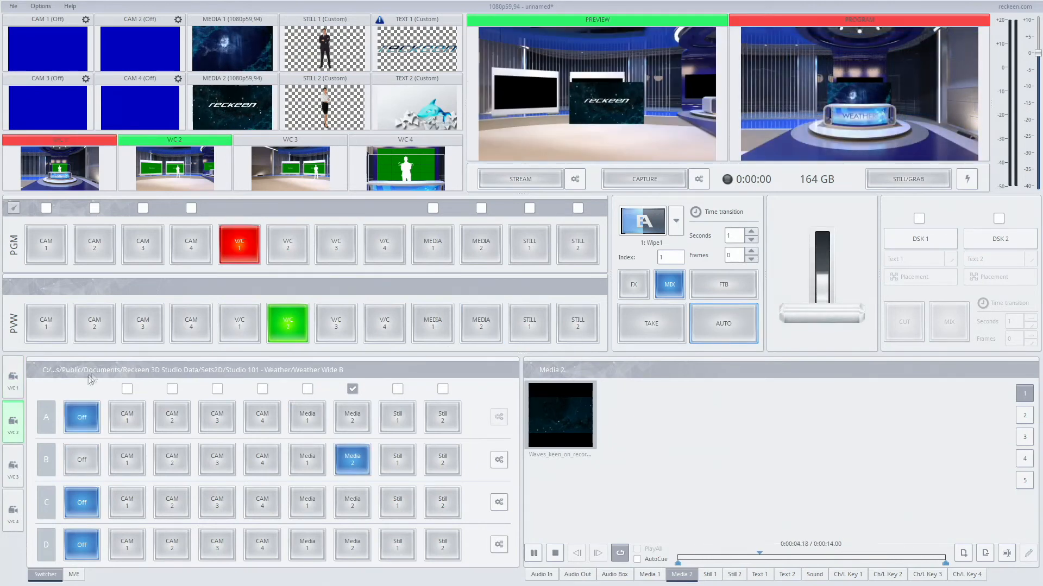
click(239, 323)
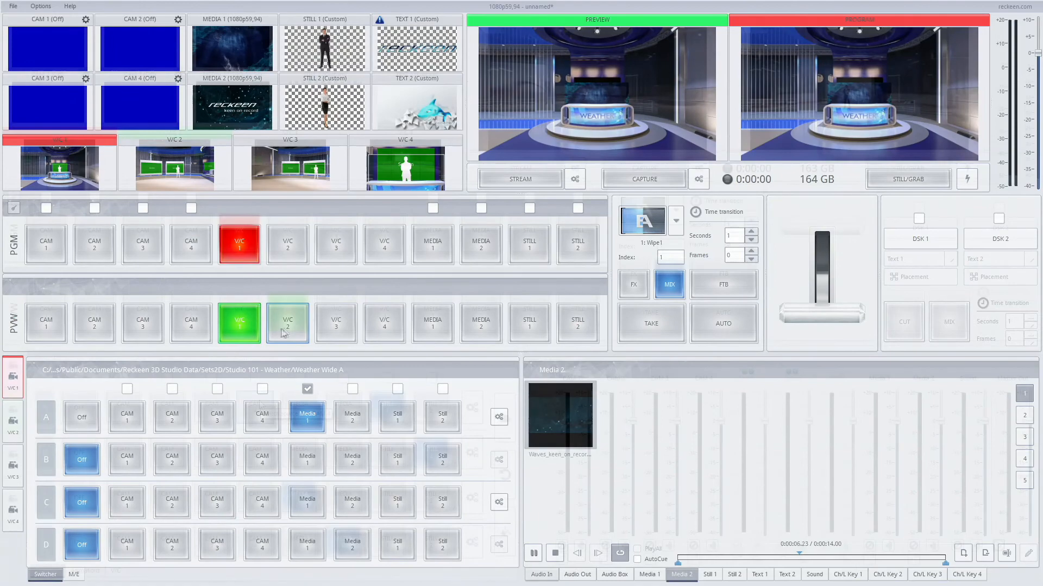
Step: Put Media 1 on preview, turn on AutoCue in its playlist, and enable its automatic playback on the program row
click(286, 327)
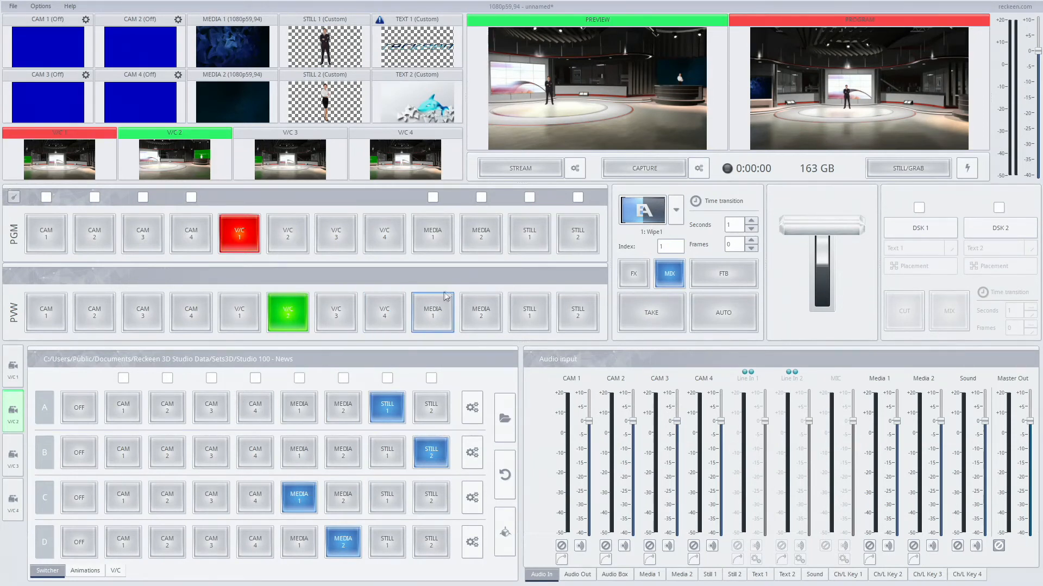
click(423, 311)
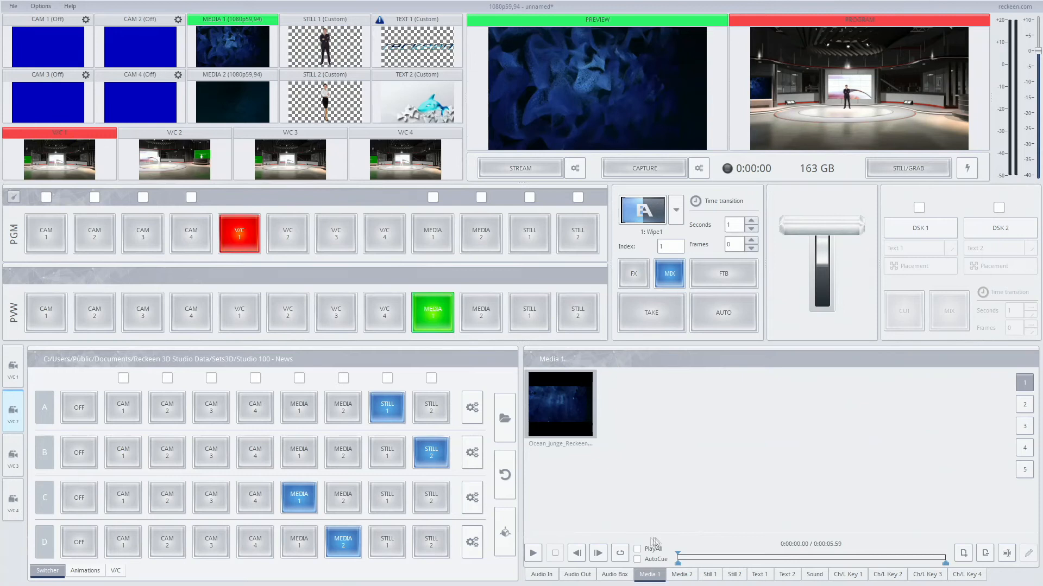
click(637, 560)
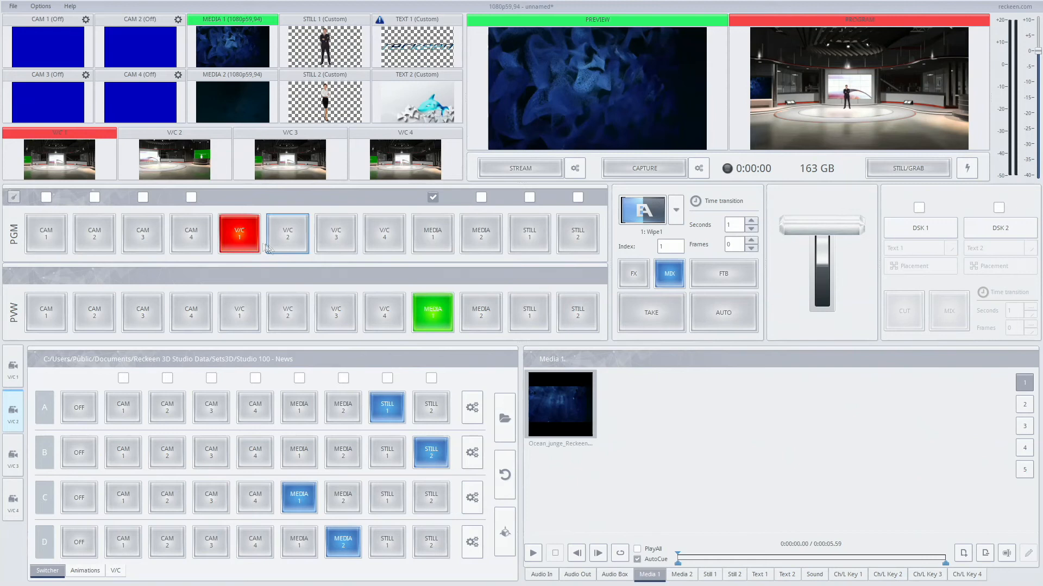
Step: Run auto mix transitions between V/C 1 and Media 1, ending with Media 1 on program, to test AutoCue
click(722, 313)
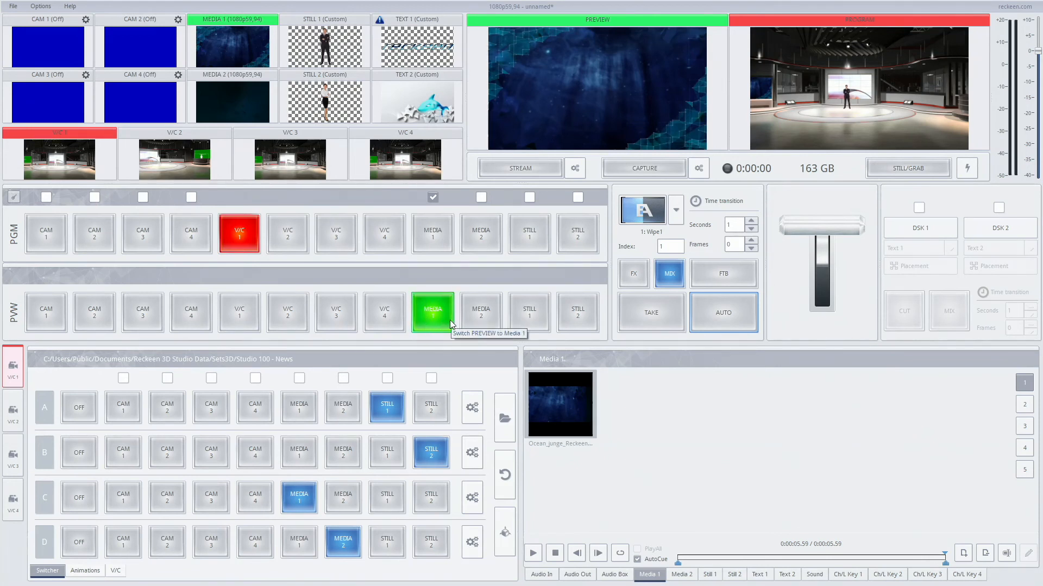
click(725, 314)
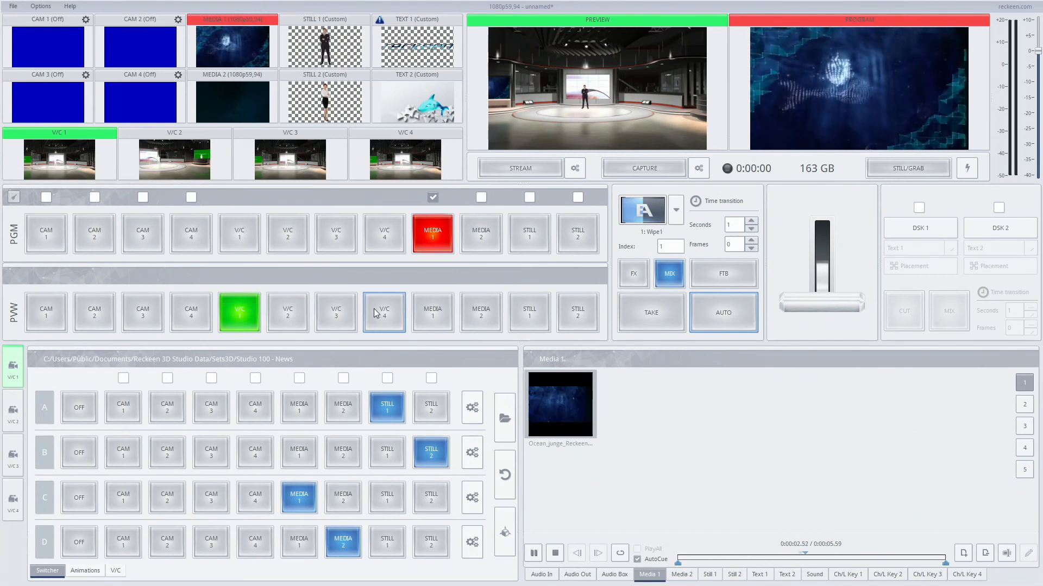
Step: Put V/C 3 on preview as the source AutoCue switches to when Media 1 ends
click(332, 315)
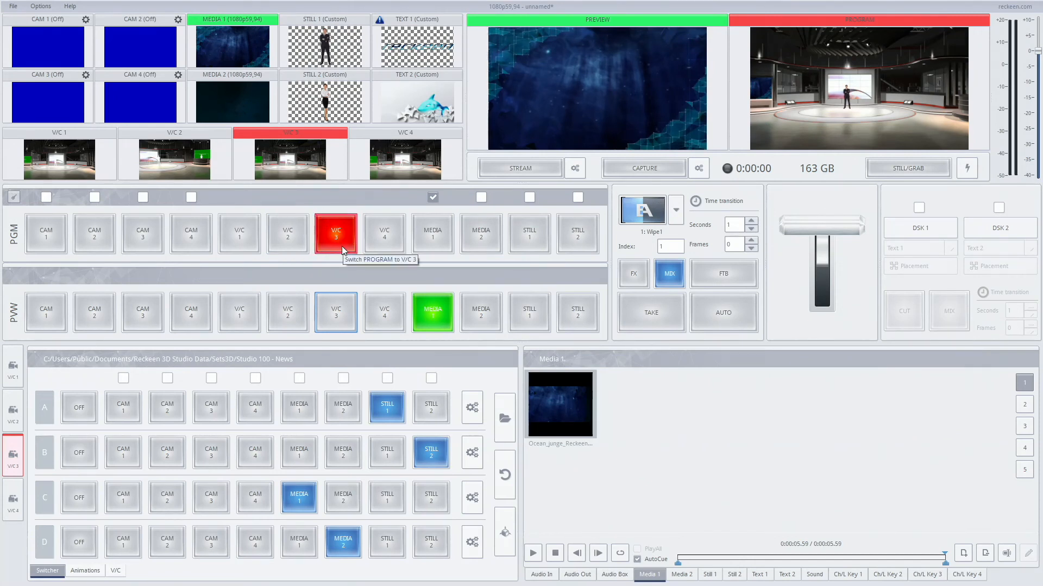
Step: Put Still 1 on preview and add colorbar1.png, colorbar2.png and Gold.jpg from the Pictures/Colors folder to its playlist
click(525, 323)
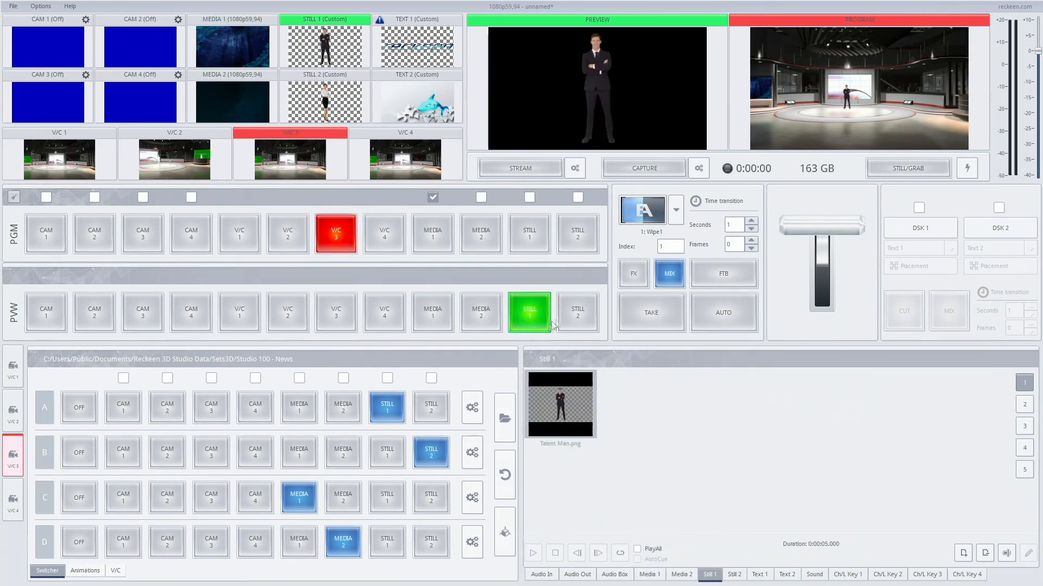
double_click(654, 427)
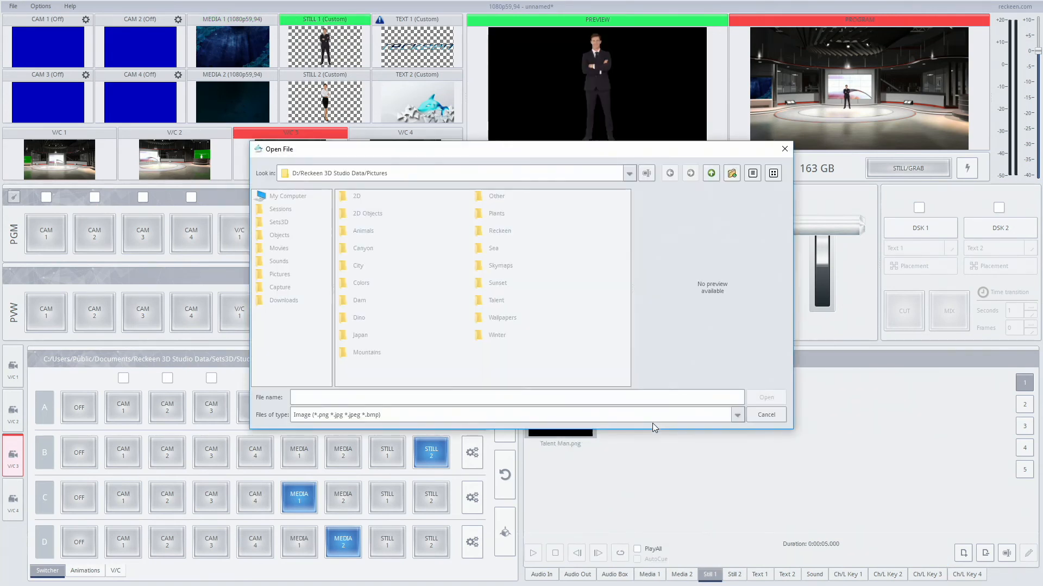
double_click(361, 283)
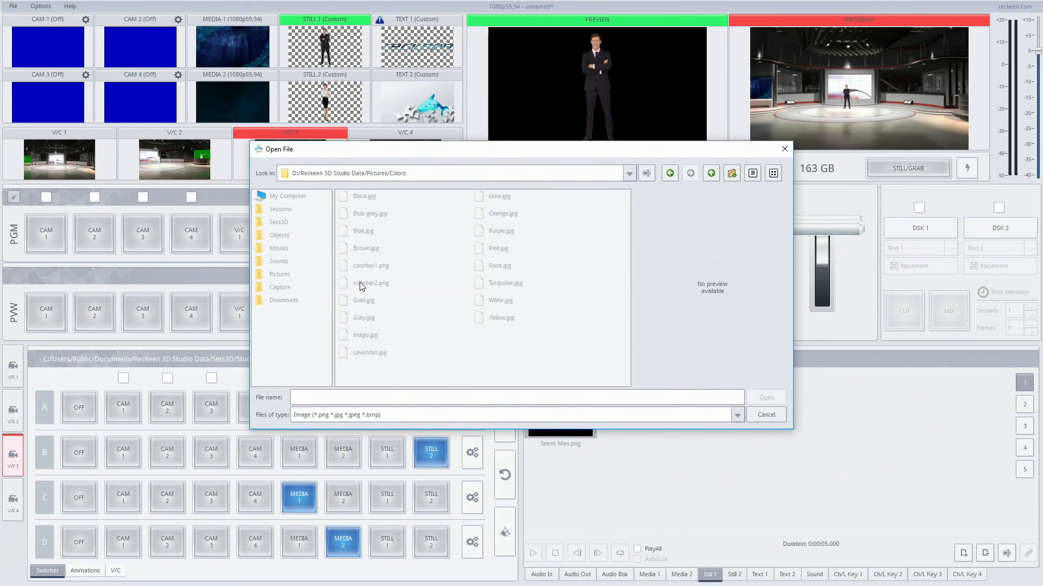
click(369, 265)
ctrl+click(371, 283)
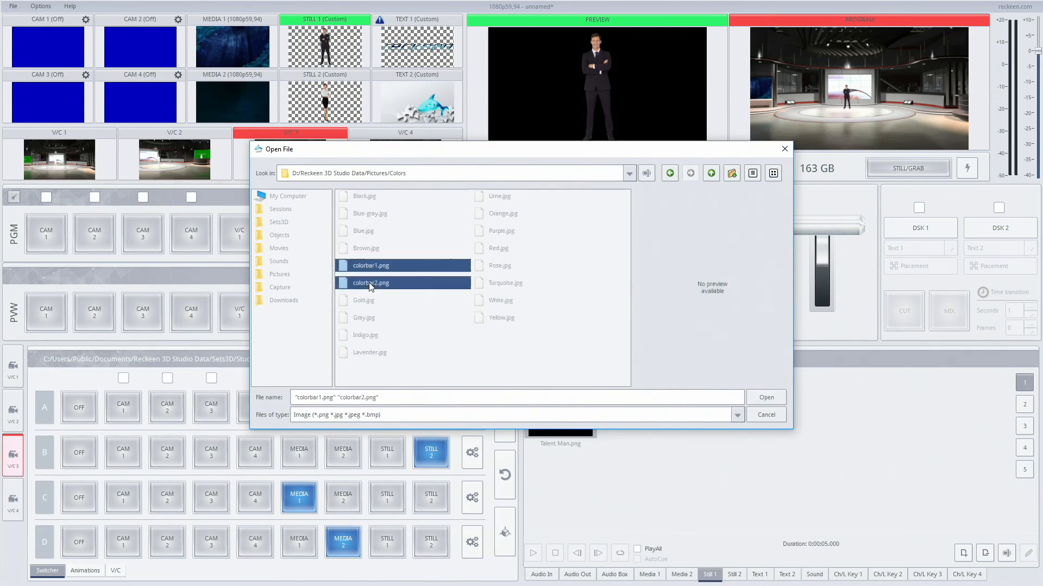
ctrl+click(369, 300)
click(763, 397)
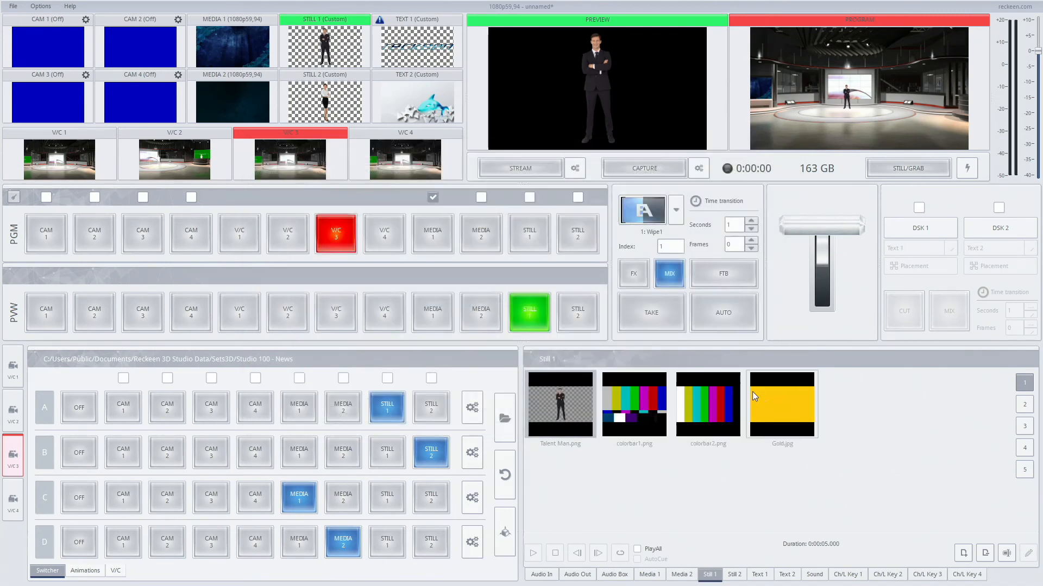
Step: Play the Still 1 playlist on program with PlayAll, AutoCue and automatic playback enabled, using an auto mix and V/C 1 on preview
click(660, 552)
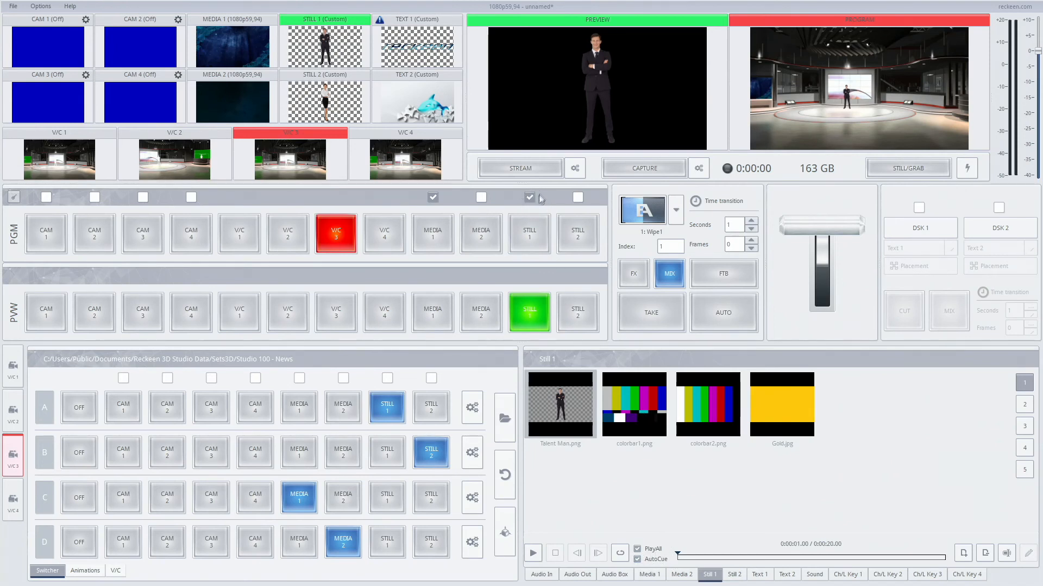
click(725, 309)
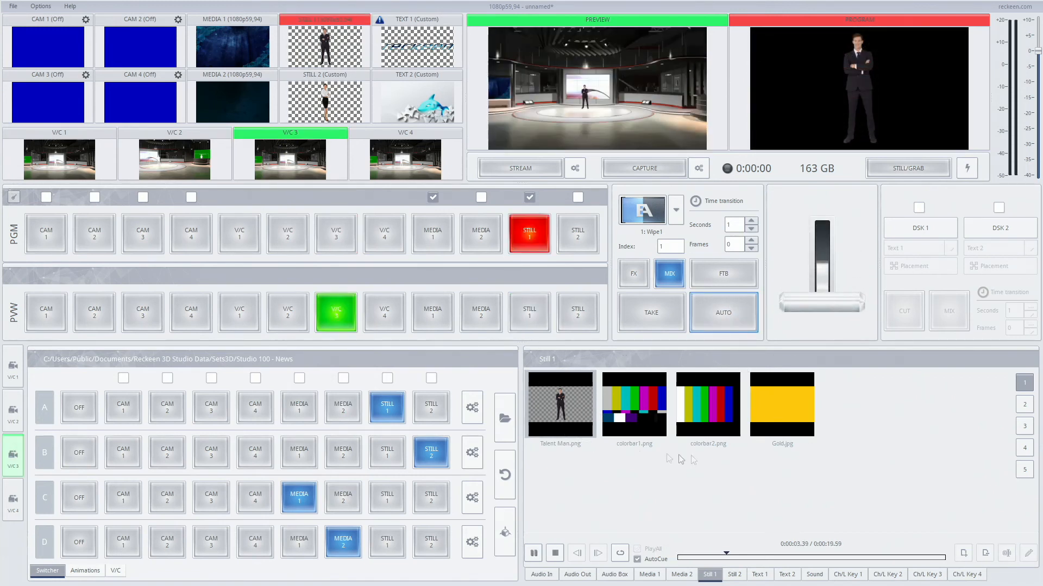
click(653, 372)
click(252, 315)
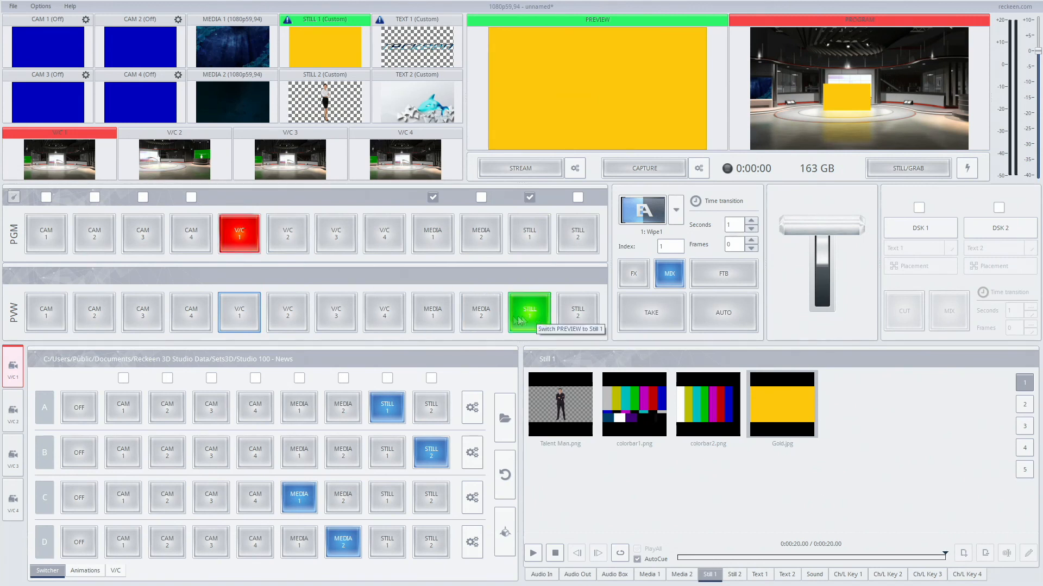
Step: Put Media 1 on preview, turn on looping in its playlist, and run an auto mix transition from V/C 1 to it
click(435, 324)
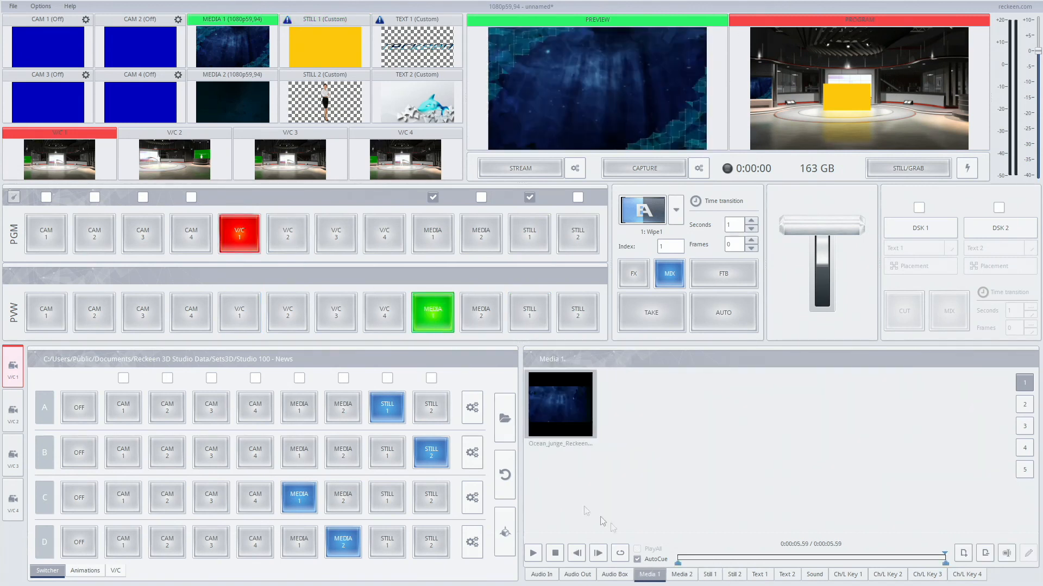
click(620, 553)
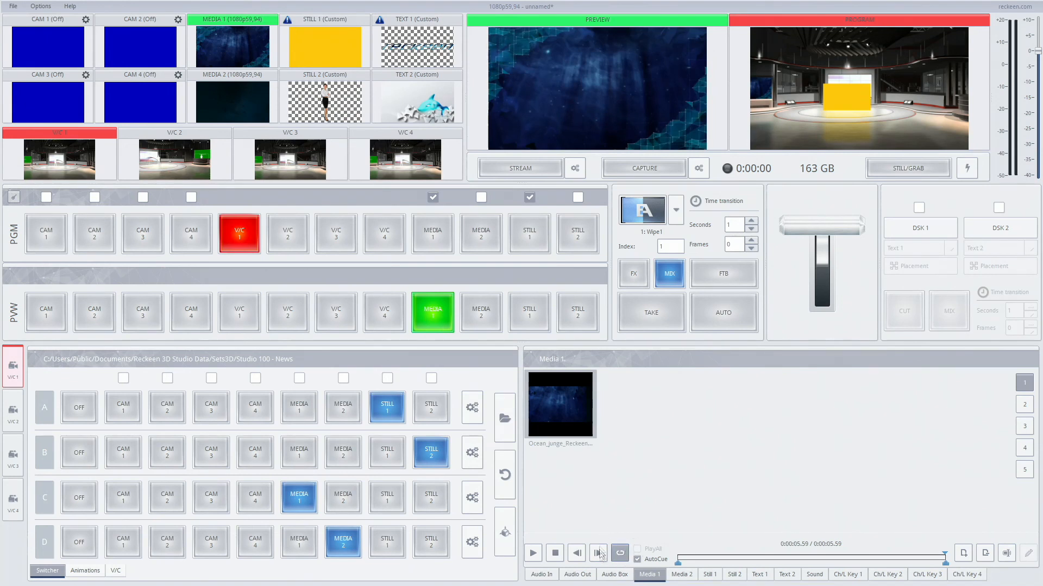
click(728, 311)
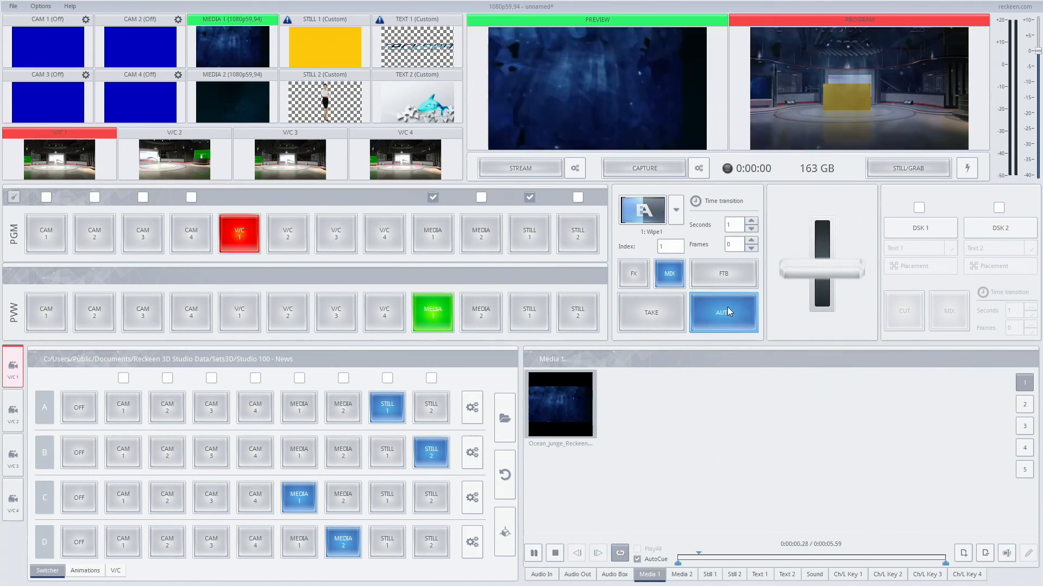